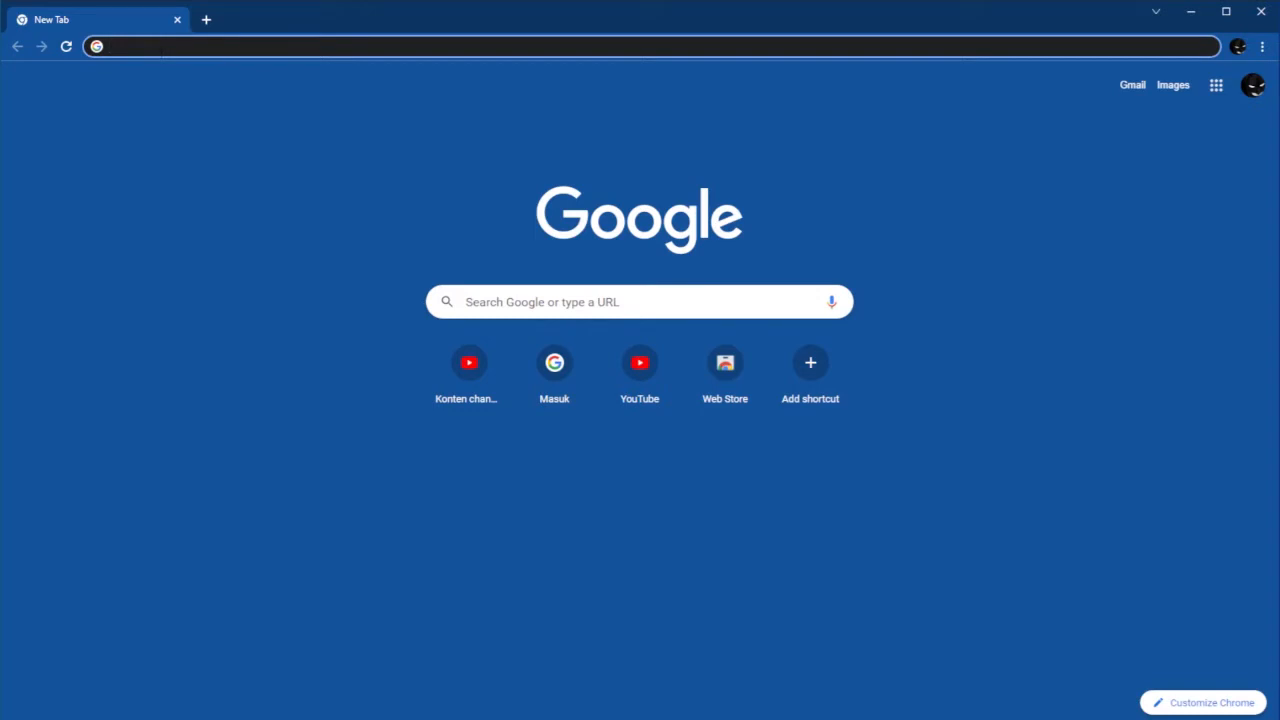
Search Google for 'drive' and go to the empty My Drive page via the Google apps launcher.
{"action": "type", "text": "drive"}
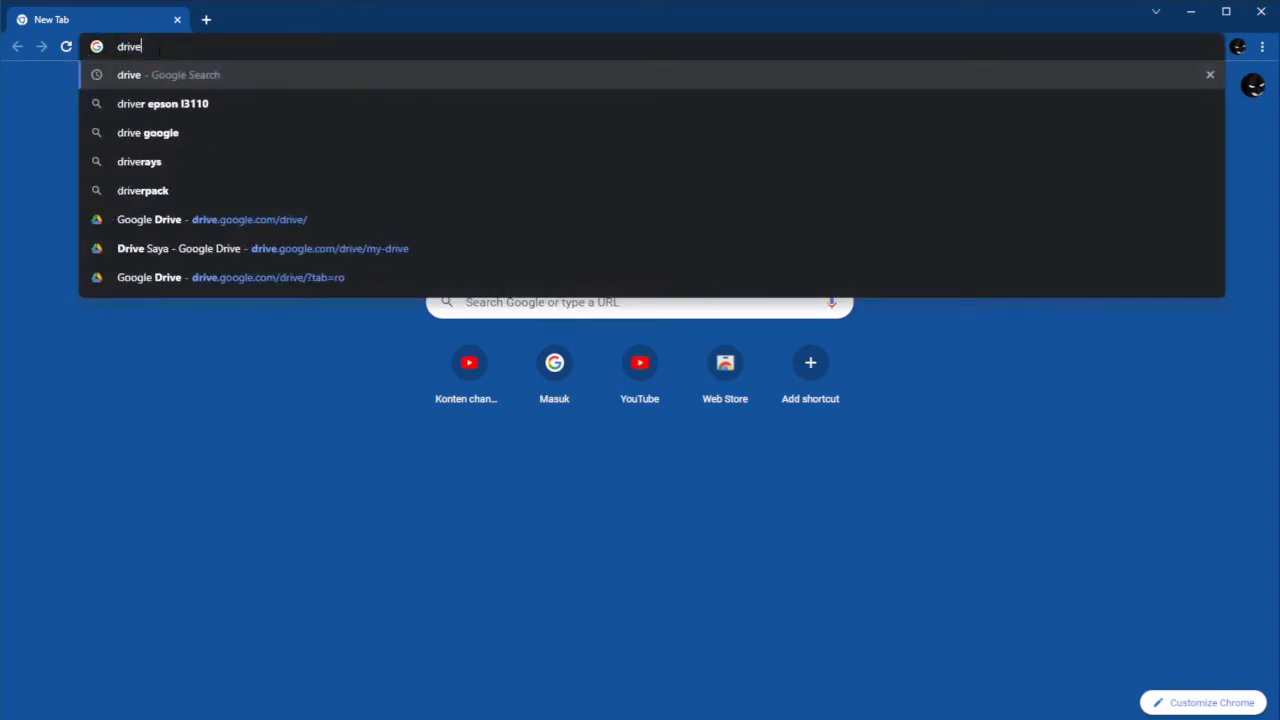
{"action": "key", "text": "Return"}
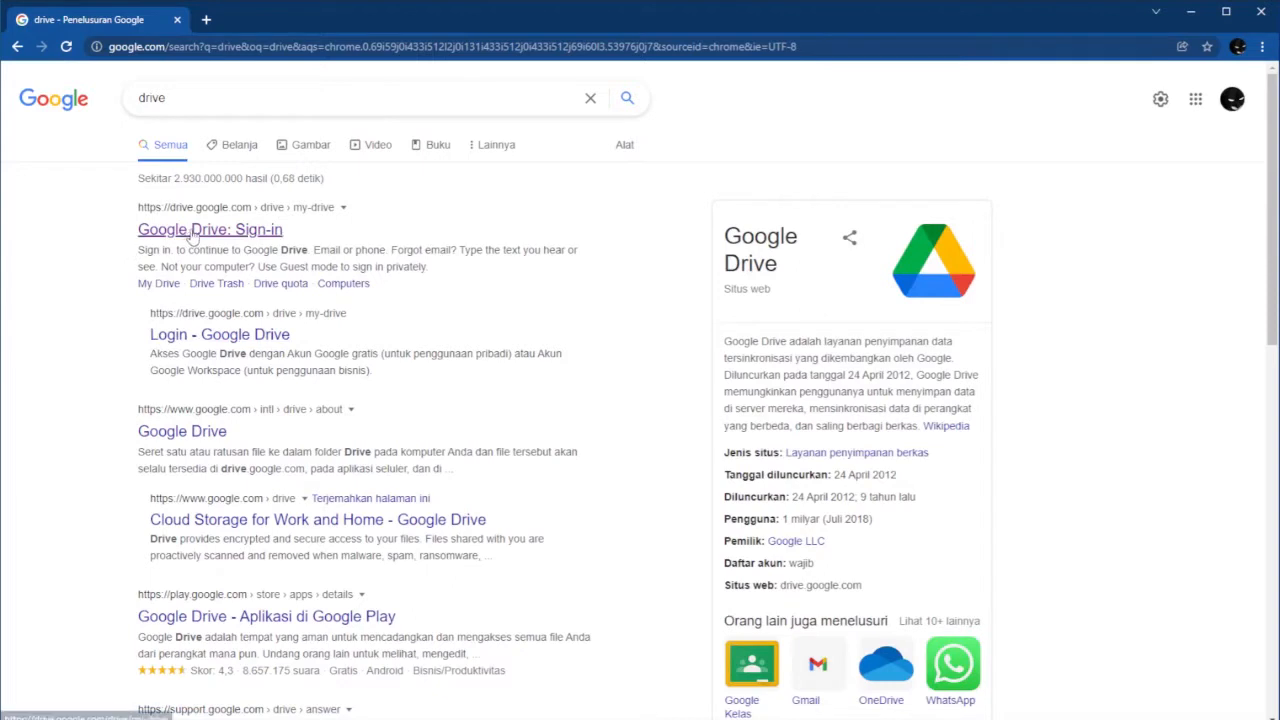
{"action": "left_click", "coordinate": [1195, 98]}
{"action": "scroll", "coordinate": [1206, 320], "scroll_direction": "down", "scroll_amount": 1}
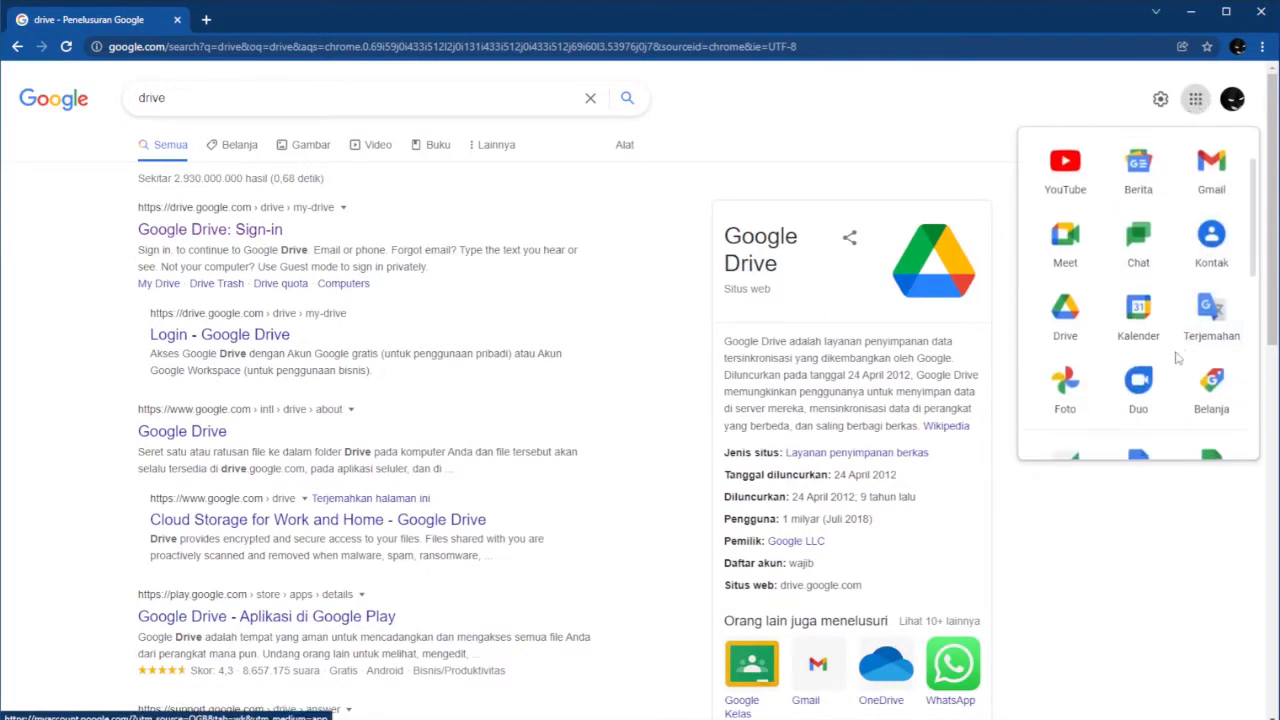
{"action": "left_click", "coordinate": [1080, 323]}
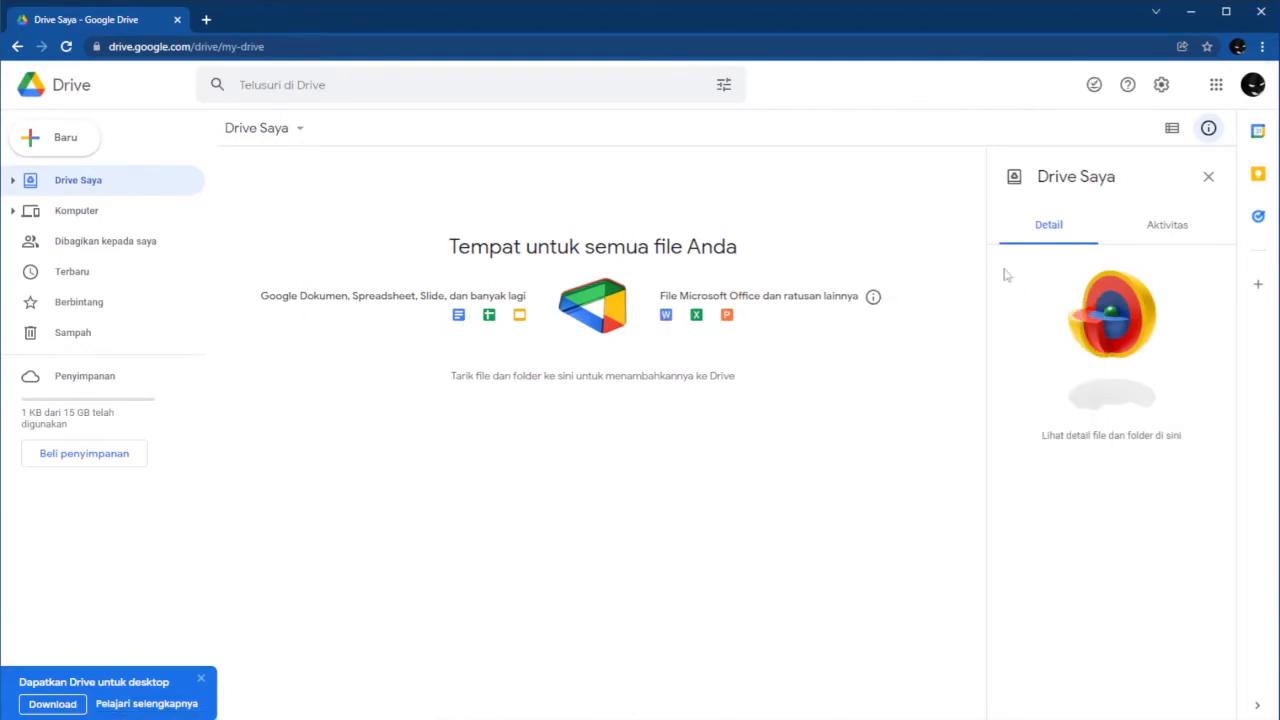
Create a new blank Google Form from the My Drive menu.
{"action": "left_click", "coordinate": [262, 134]}
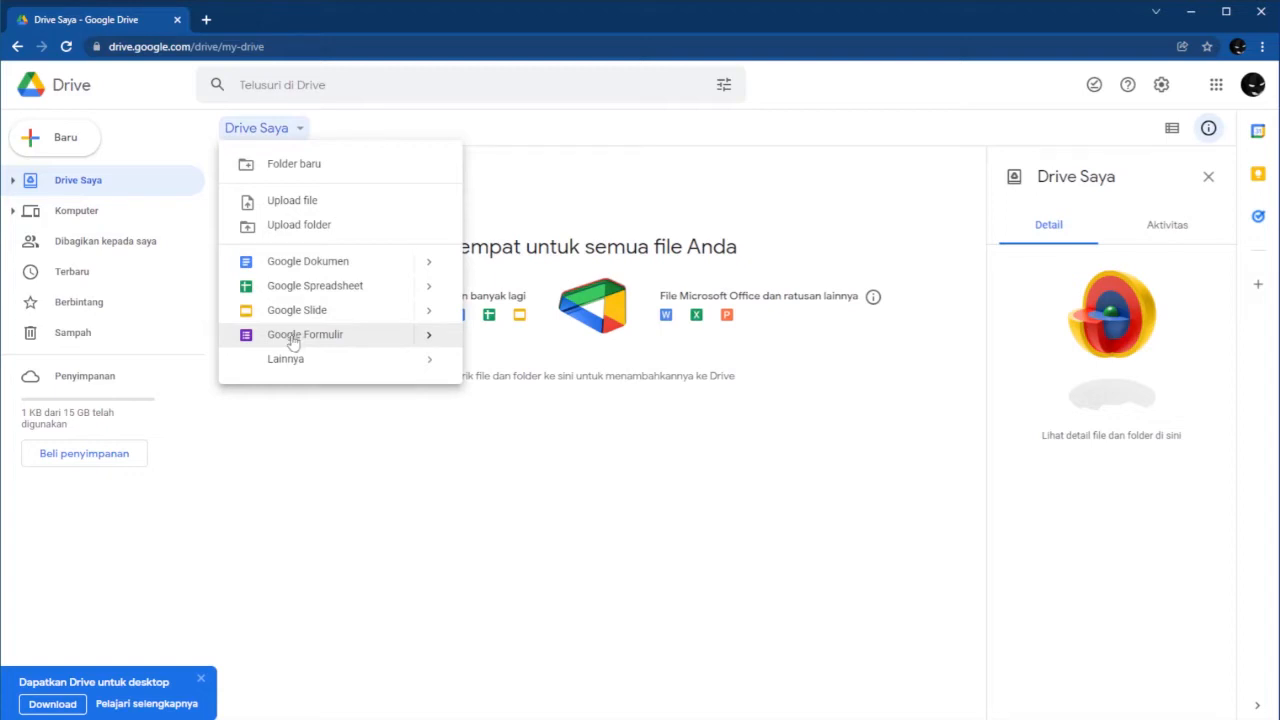
{"action": "left_click", "coordinate": [293, 338]}
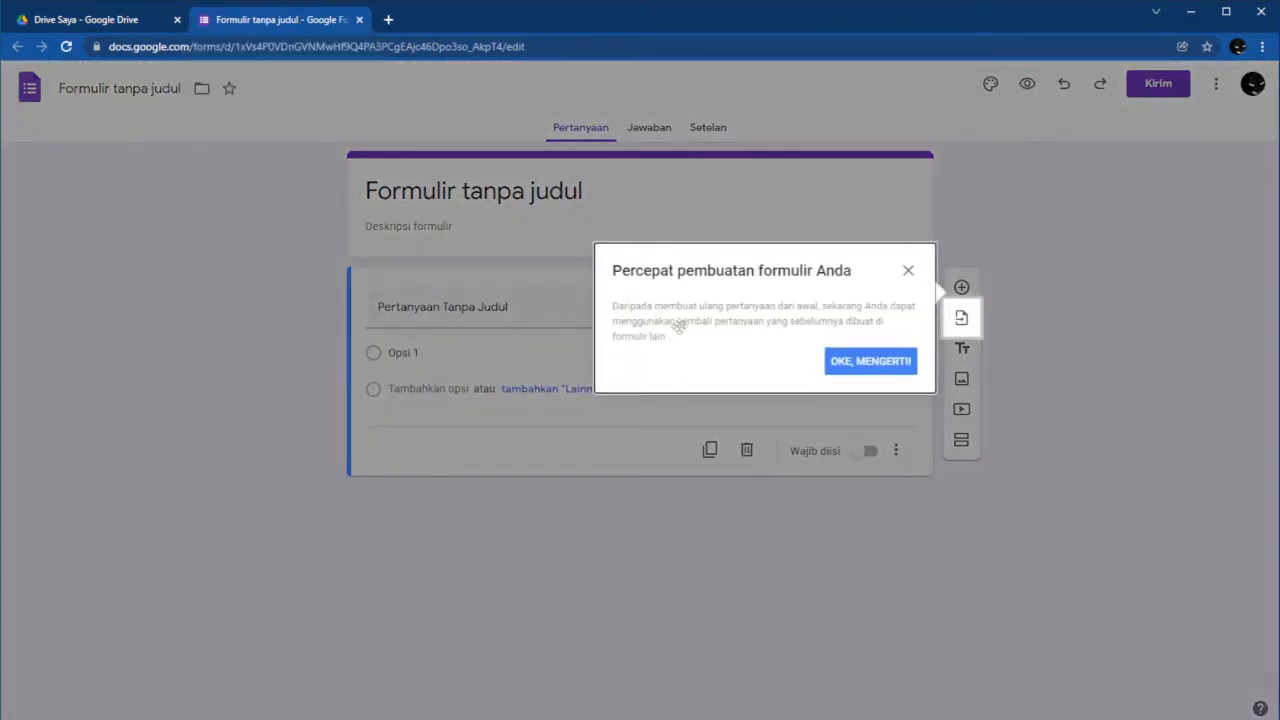
Close the 'Oke, mengerti' tip and select the default 'Formulir tanpa judul' title text.
{"action": "left_click", "coordinate": [893, 364]}
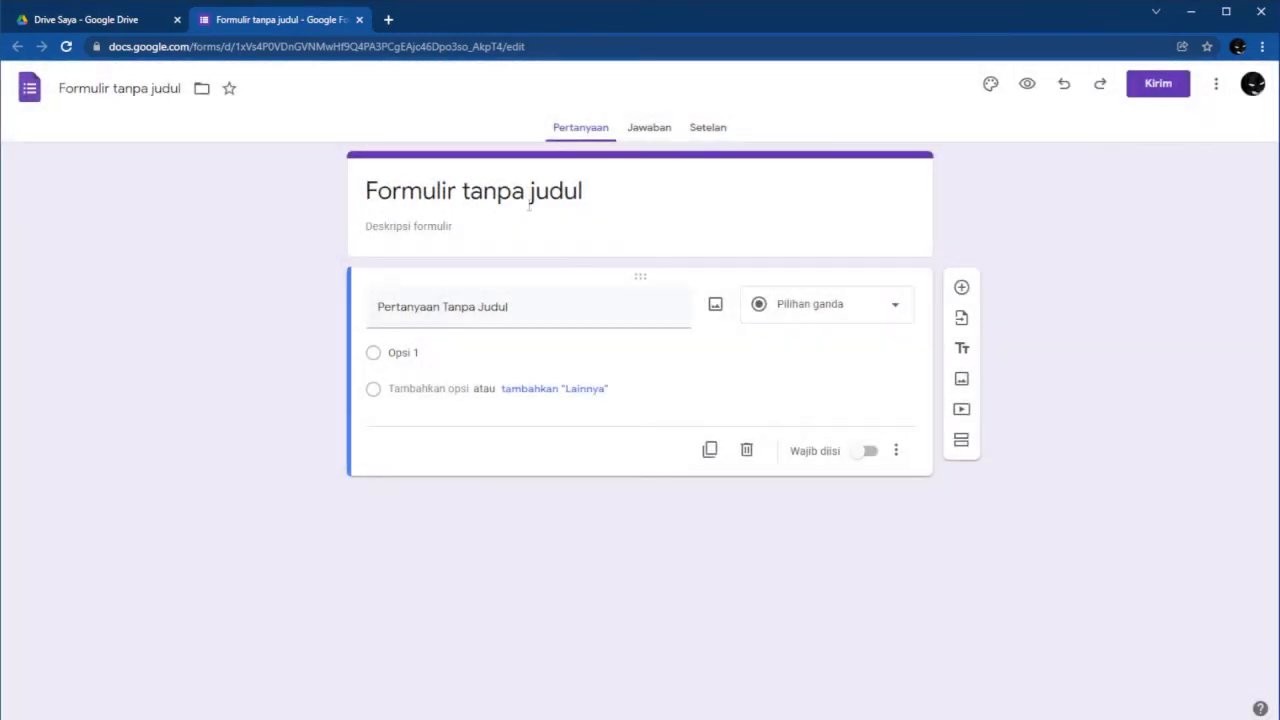
{"action": "left_click", "coordinate": [529, 205]}
{"action": "left_click_drag", "start_coordinate": [612, 196], "coordinate": [226, 211]}
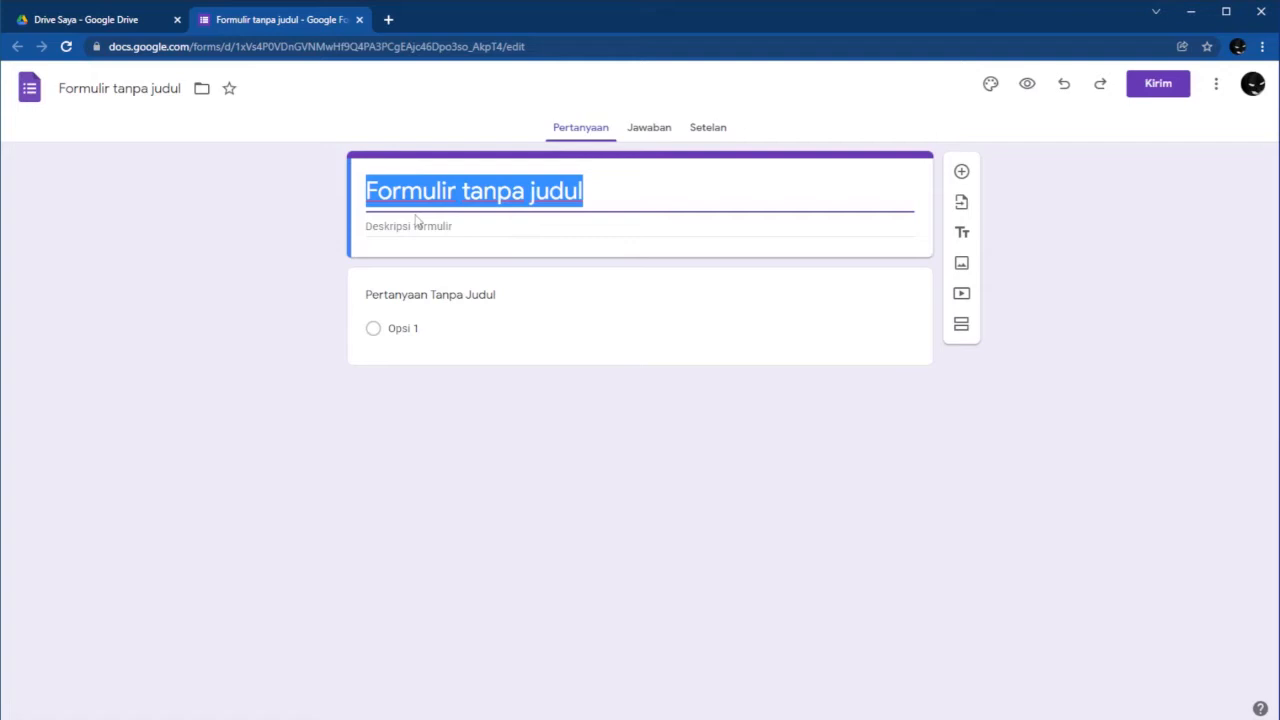
Retitle the form 'Pendaftaran Anggota Baru'.
{"action": "type", "text": "P"}
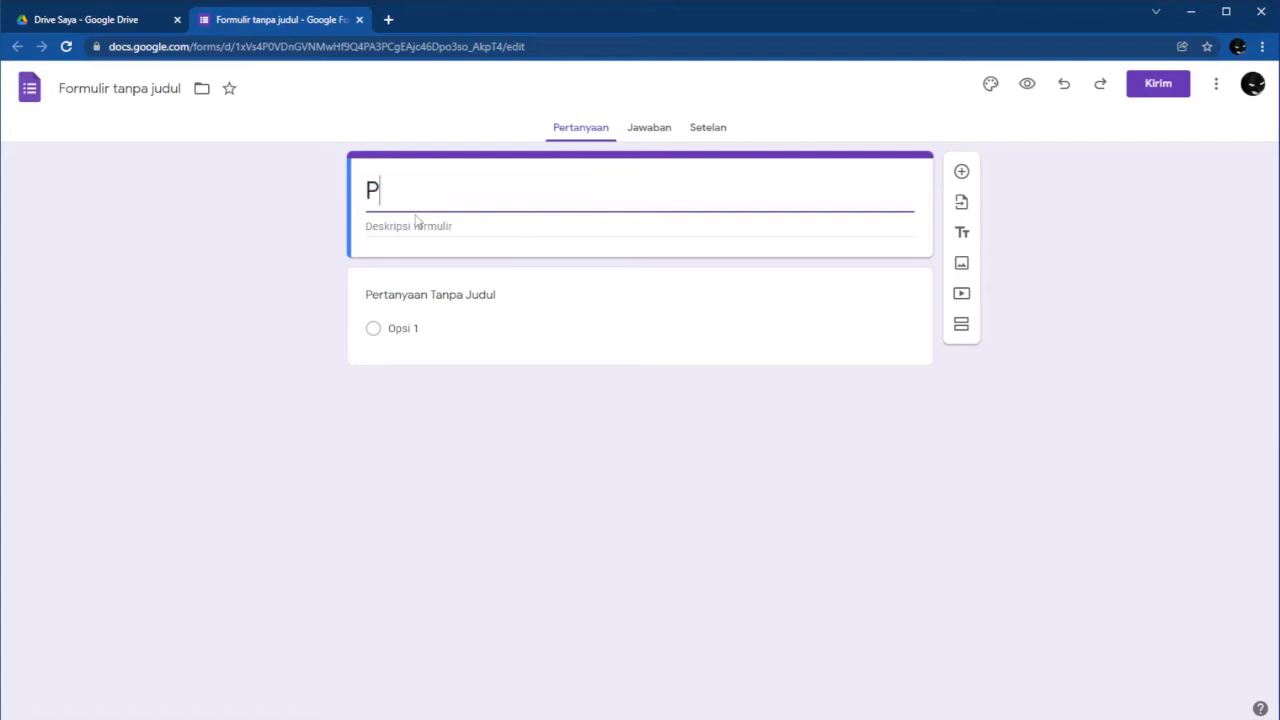
{"action": "type", "text": "endaftaran"}
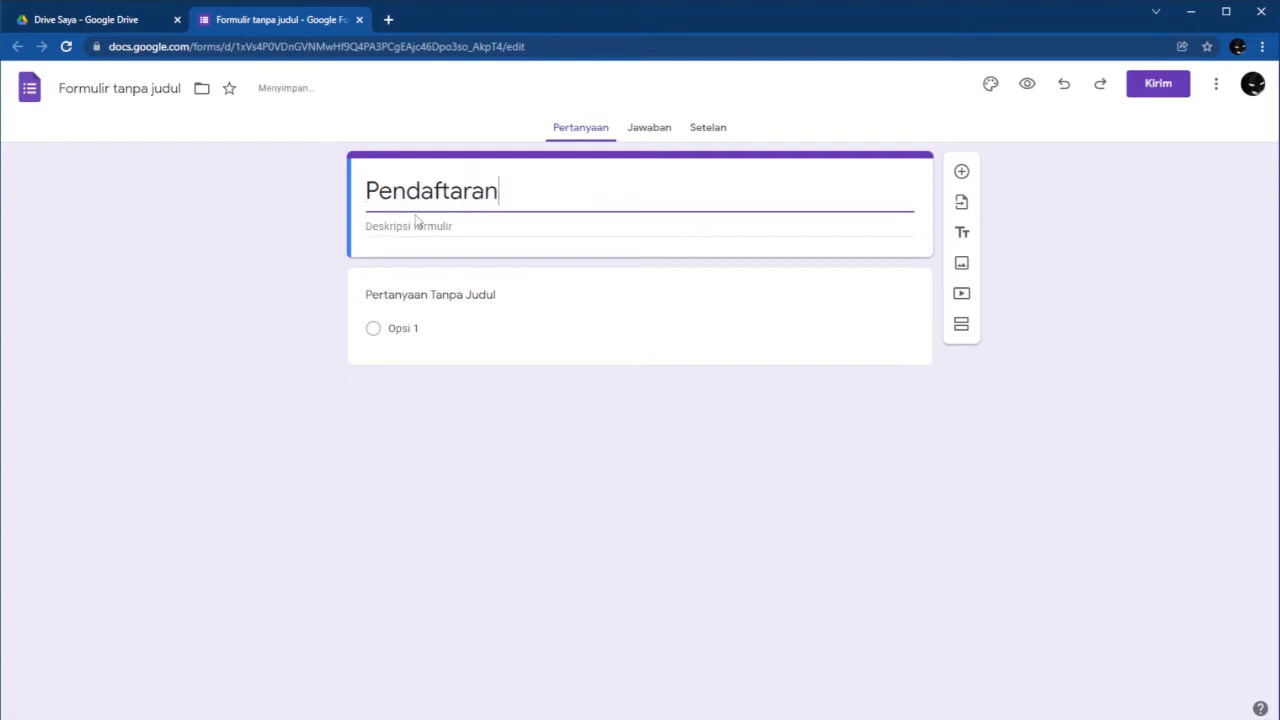
{"action": "type", "text": " Anggota BA"}
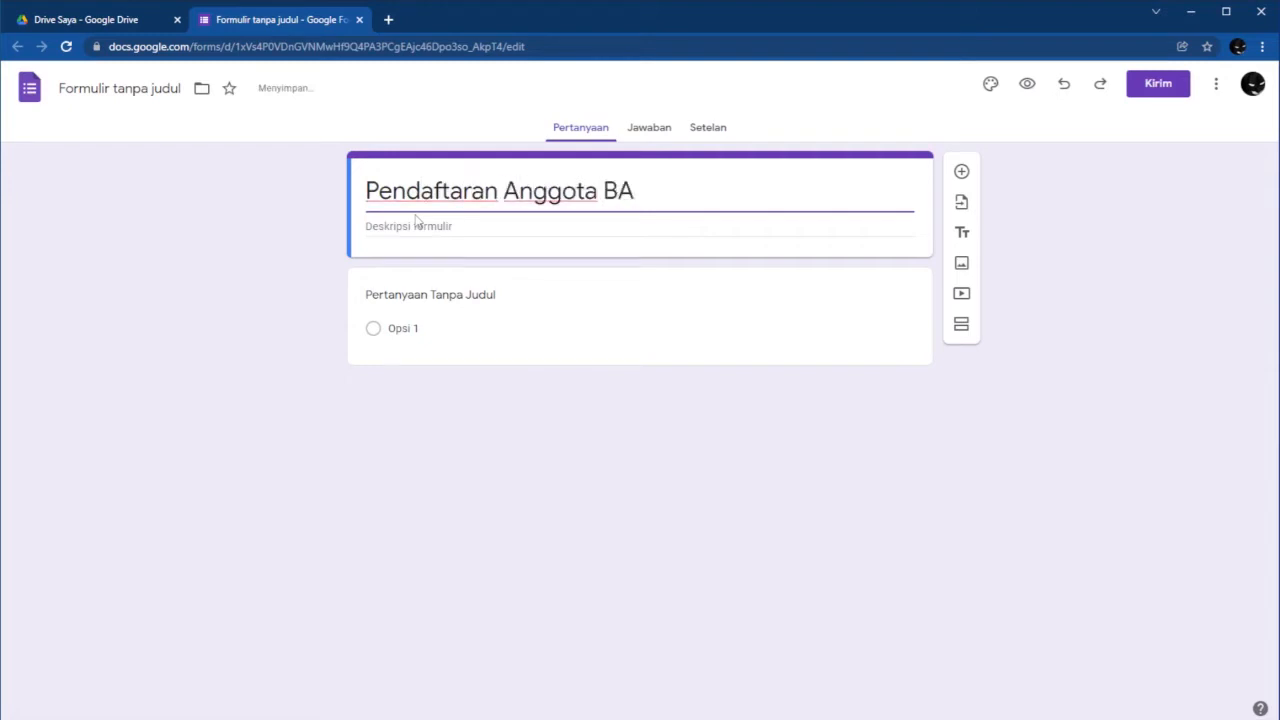
{"action": "key", "text": "BackSpace"}
{"action": "type", "text": "aru"}
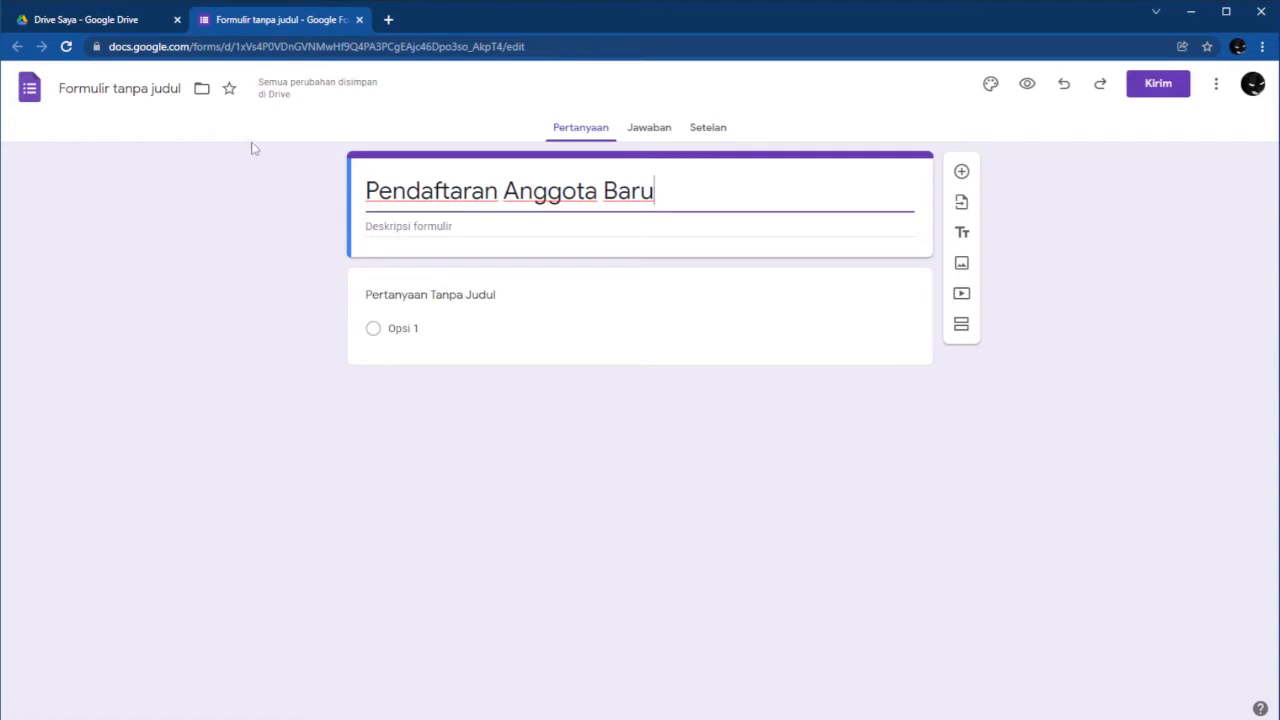
Add the form description 'seleksi adminstrasi data'.
{"action": "left_click", "coordinate": [456, 231]}
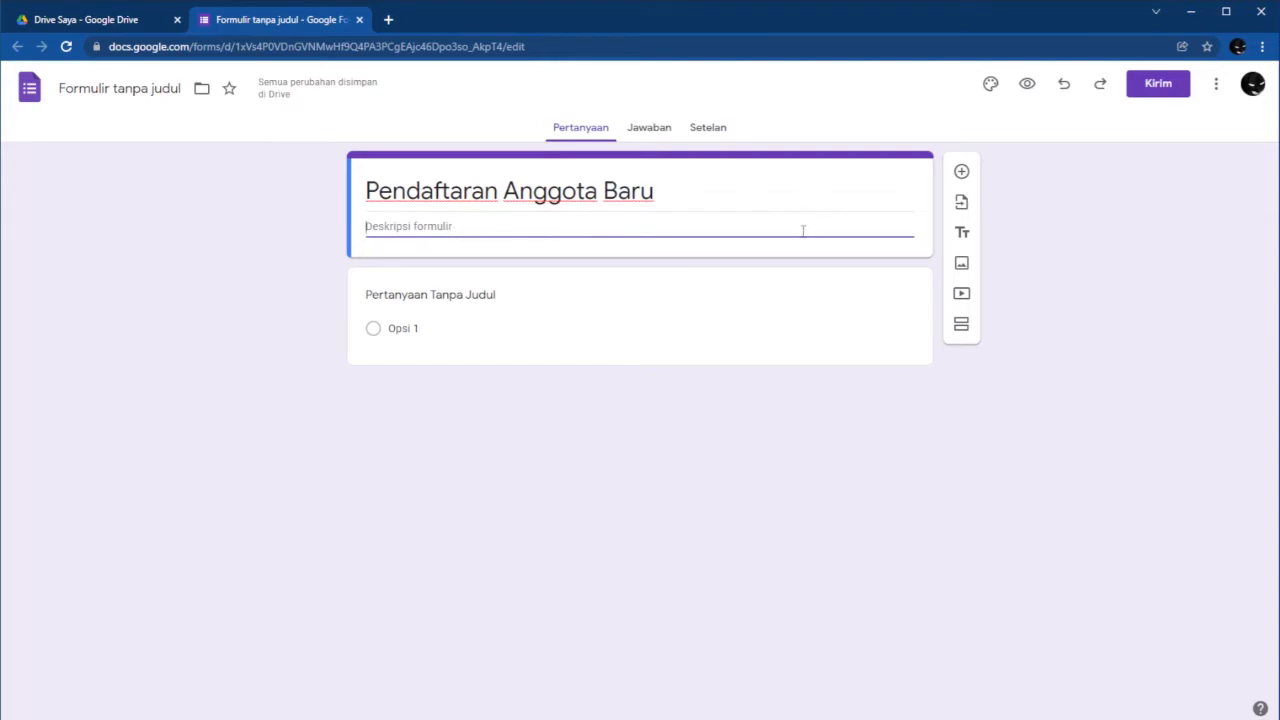
{"action": "type", "text": "seleksi"}
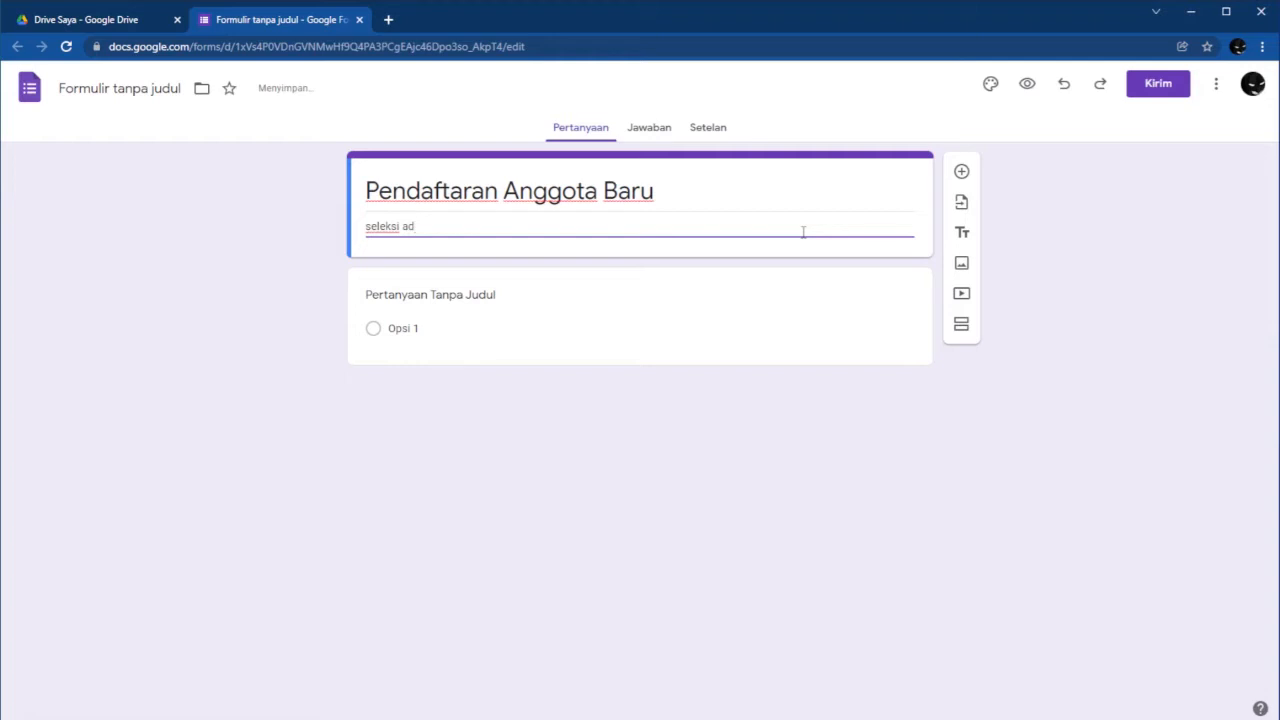
{"action": "type", "text": "adminstrasi data"}
{"action": "left_click", "coordinate": [463, 299]}
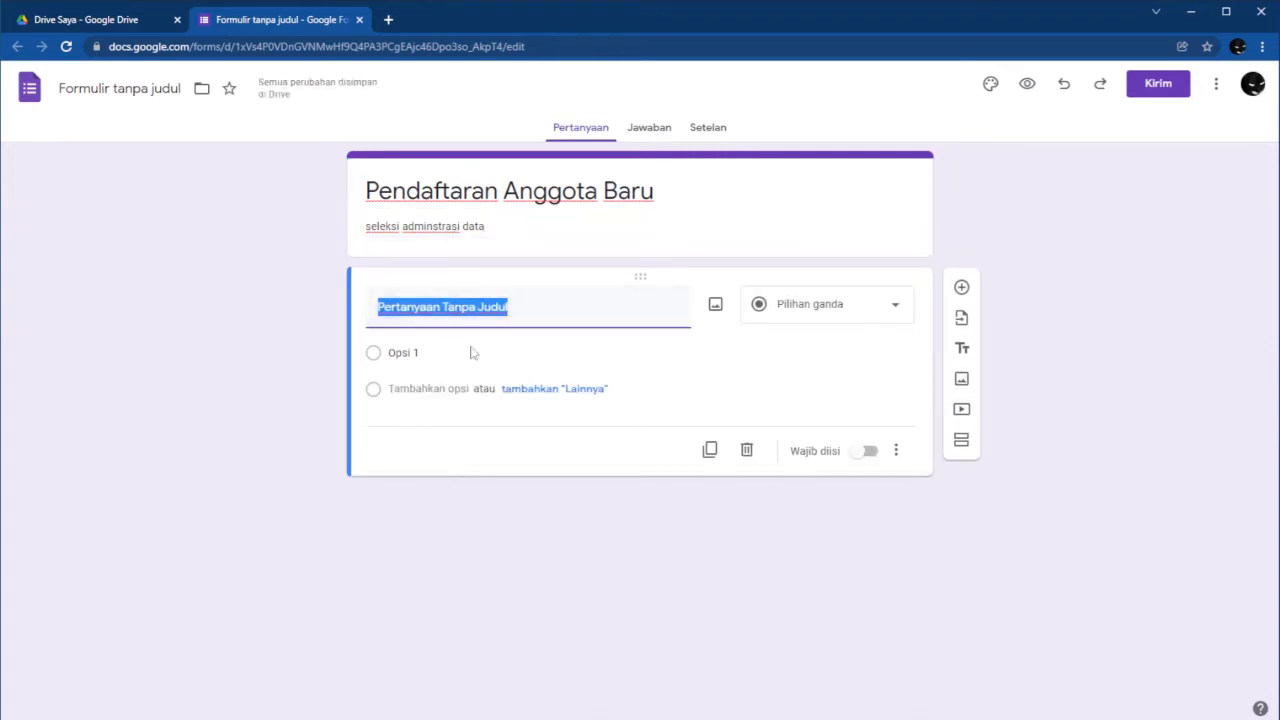
Make the first question 'Nama' a Jawaban singkat (short answer) question and add another question.
{"action": "type", "text": "Nama"}
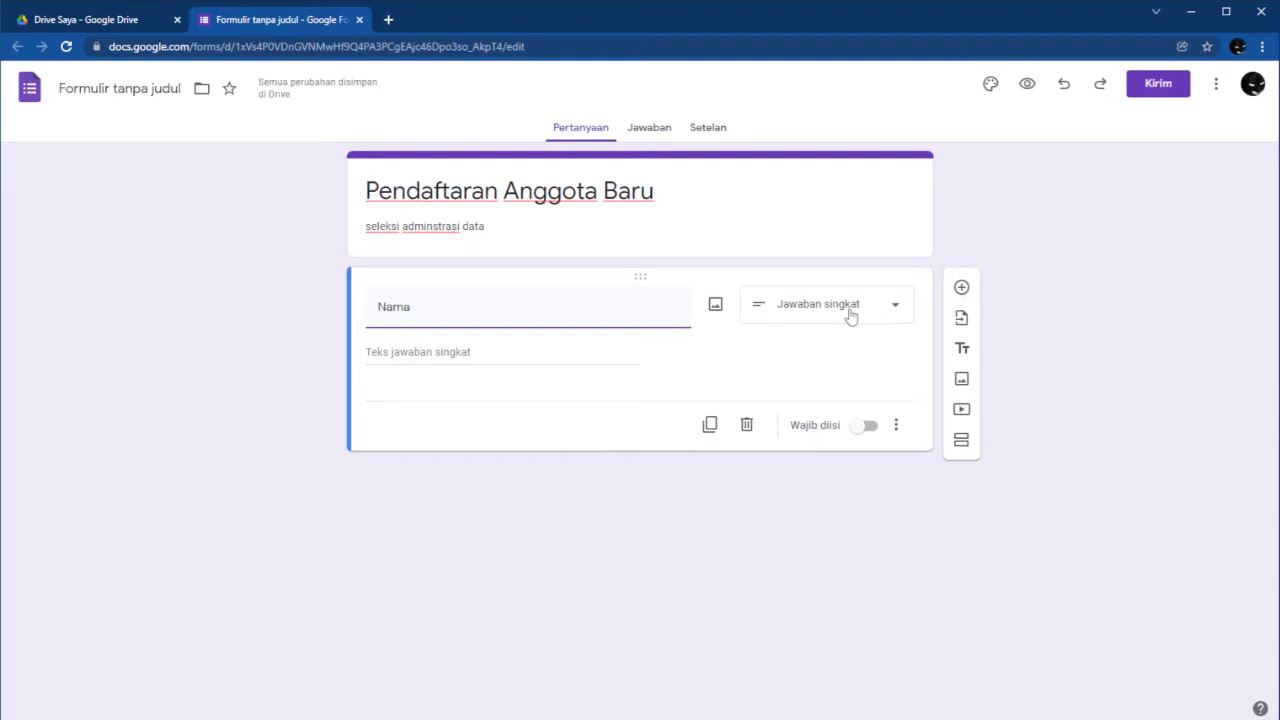
{"action": "left_click", "coordinate": [404, 358]}
{"action": "left_click", "coordinate": [869, 308]}
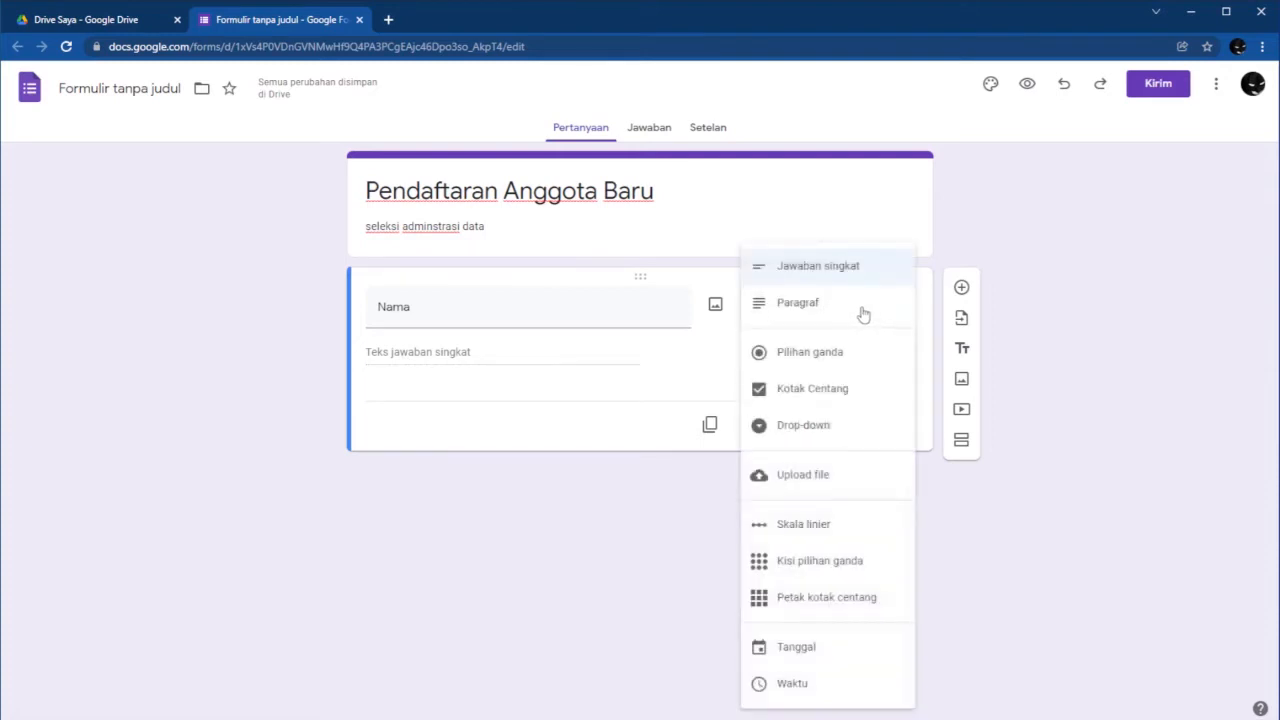
{"action": "left_click", "coordinate": [860, 312]}
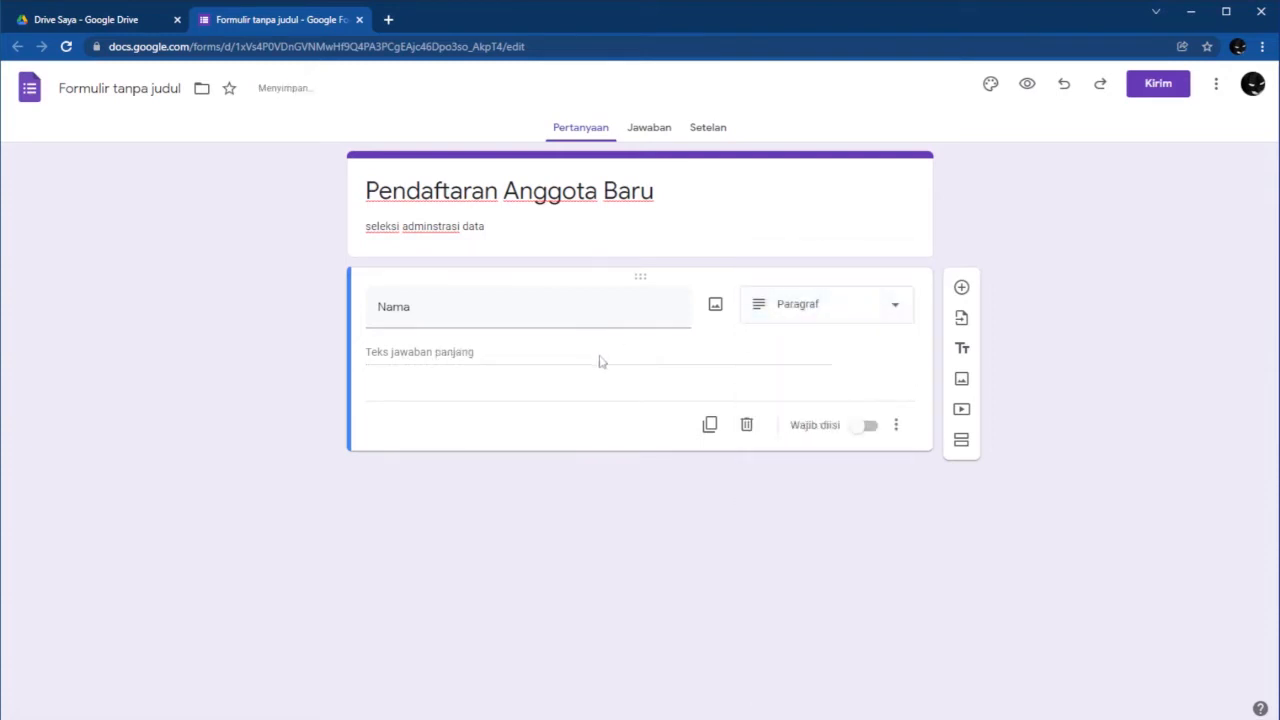
{"action": "left_click", "coordinate": [802, 314]}
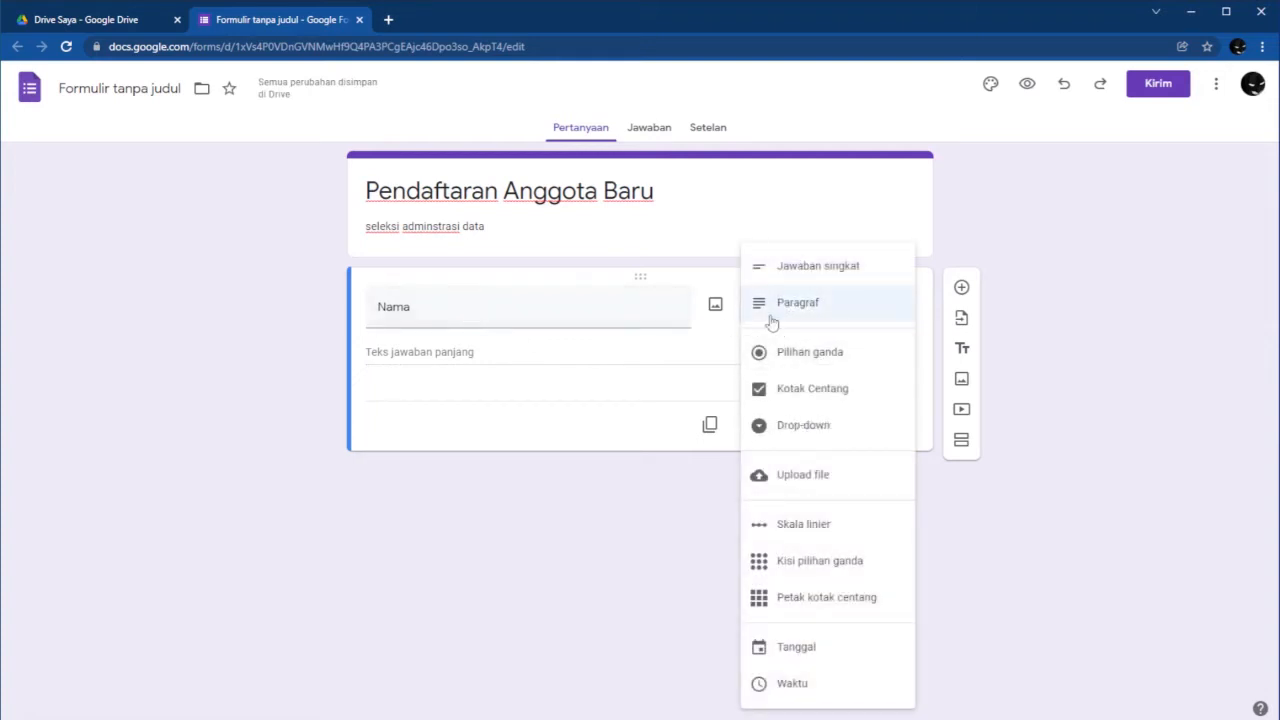
{"action": "left_click", "coordinate": [827, 273]}
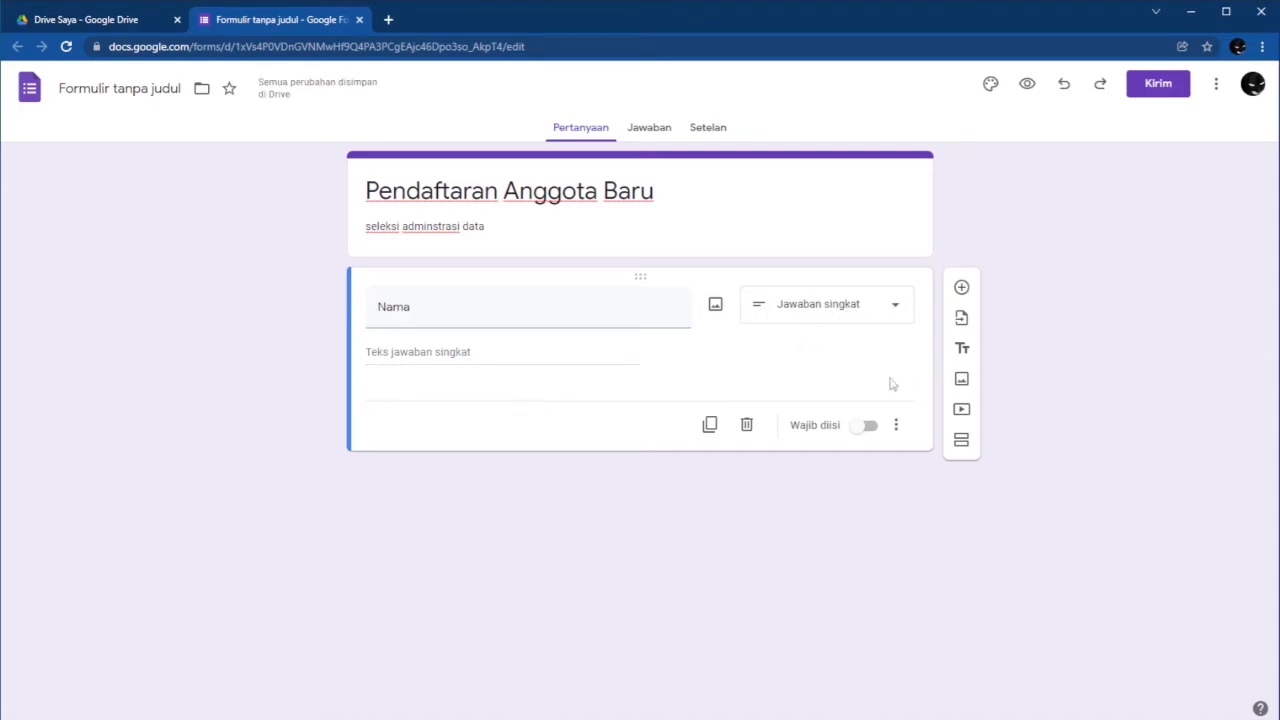
{"action": "left_click", "coordinate": [961, 288]}
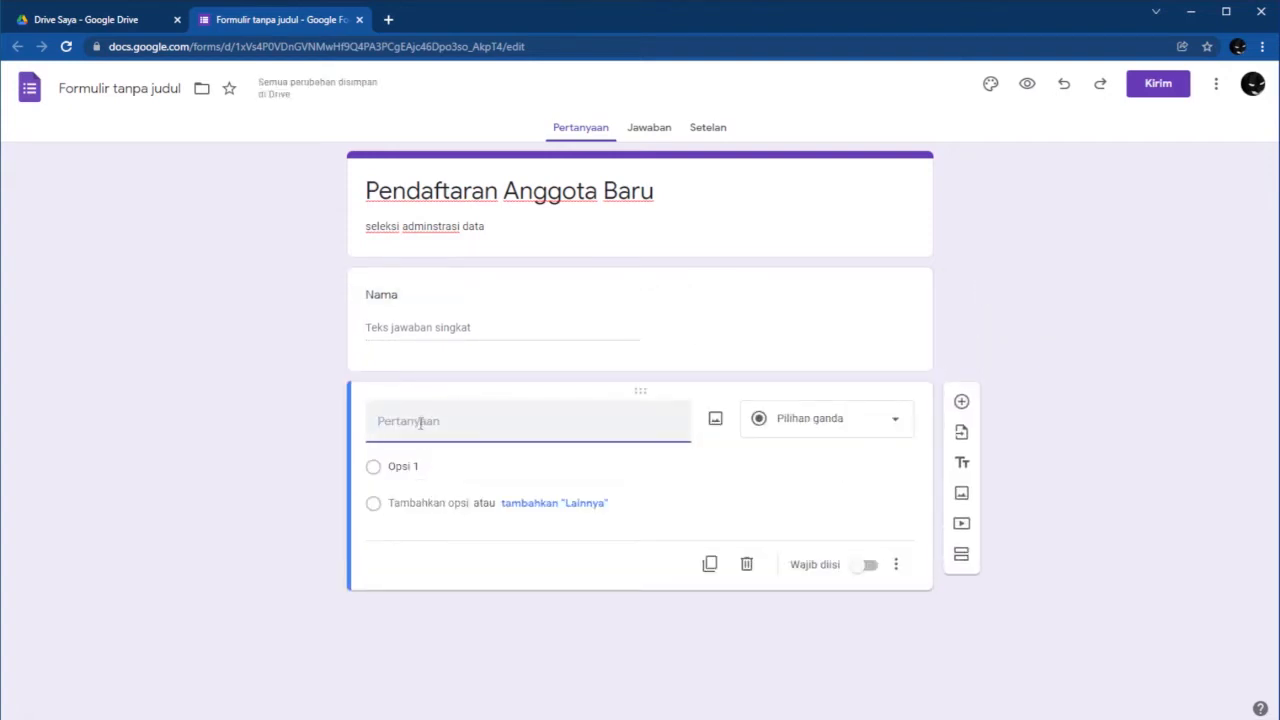
Title the second question 'Jenis Kelamin' with options 'Laki-laki' and 'Perempuan'.
{"action": "type", "text": "Jenis "}
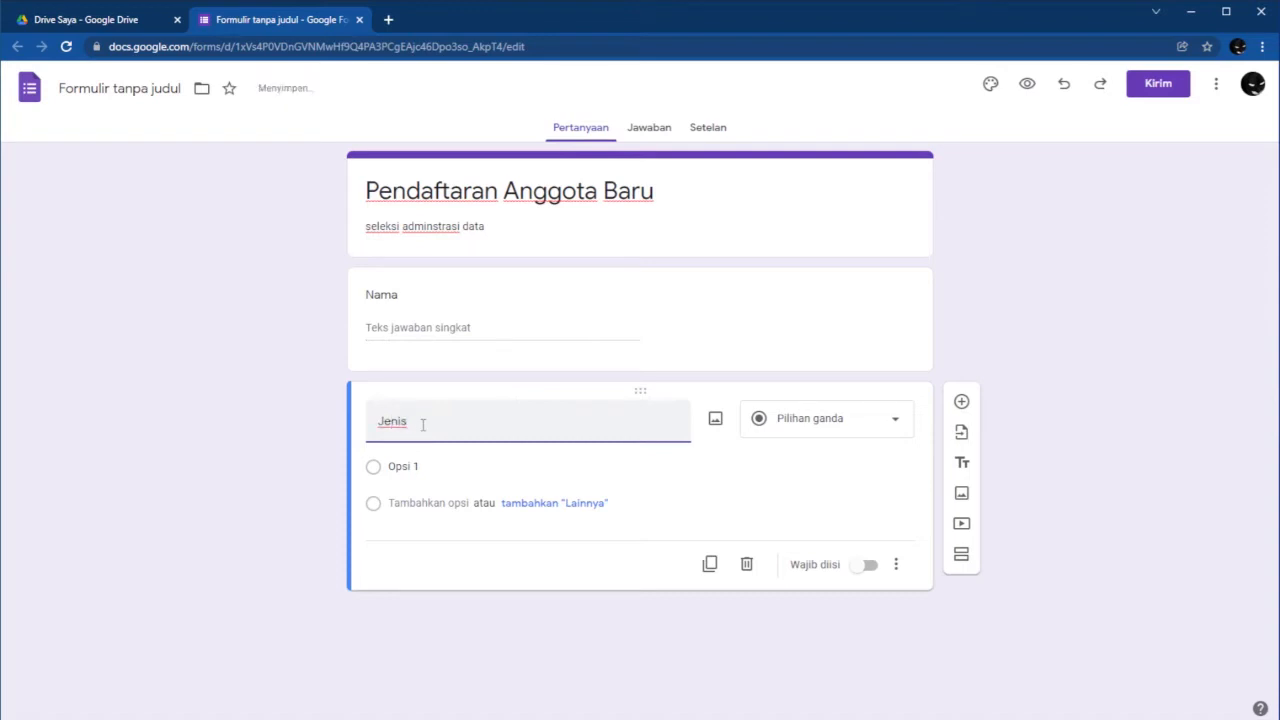
{"action": "type", "text": "Kelamin"}
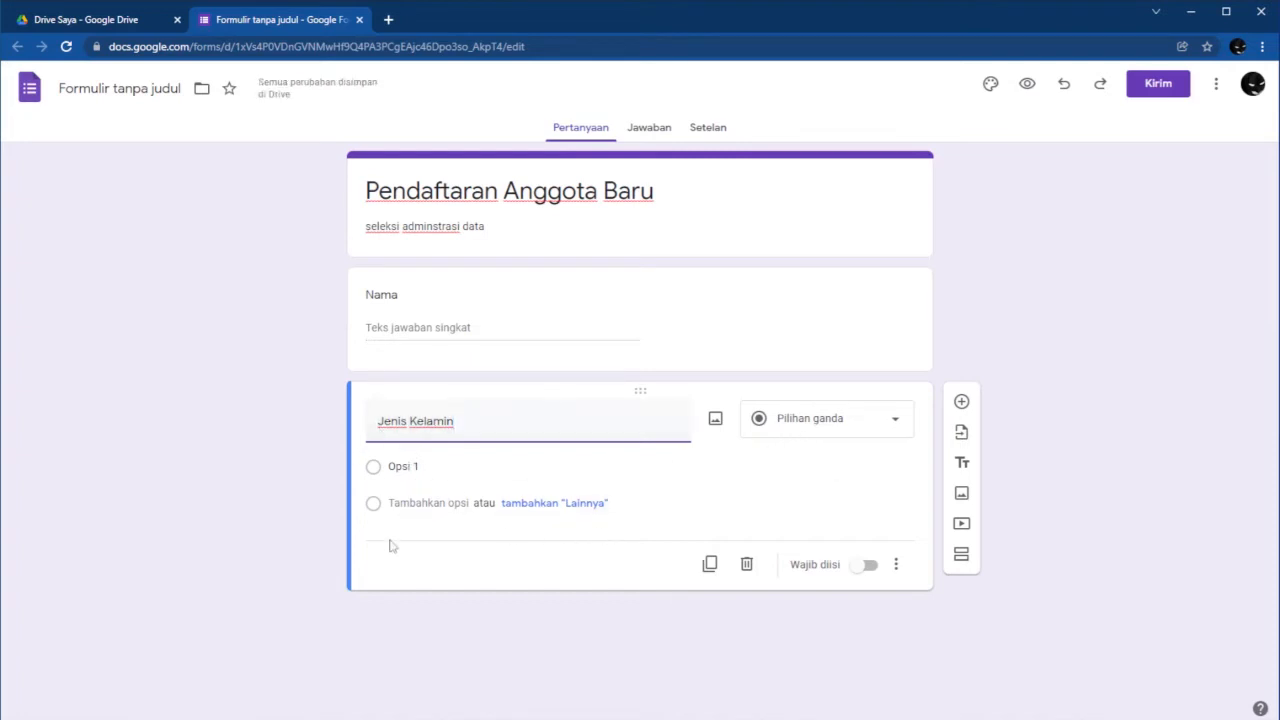
{"action": "left_click", "coordinate": [445, 466]}
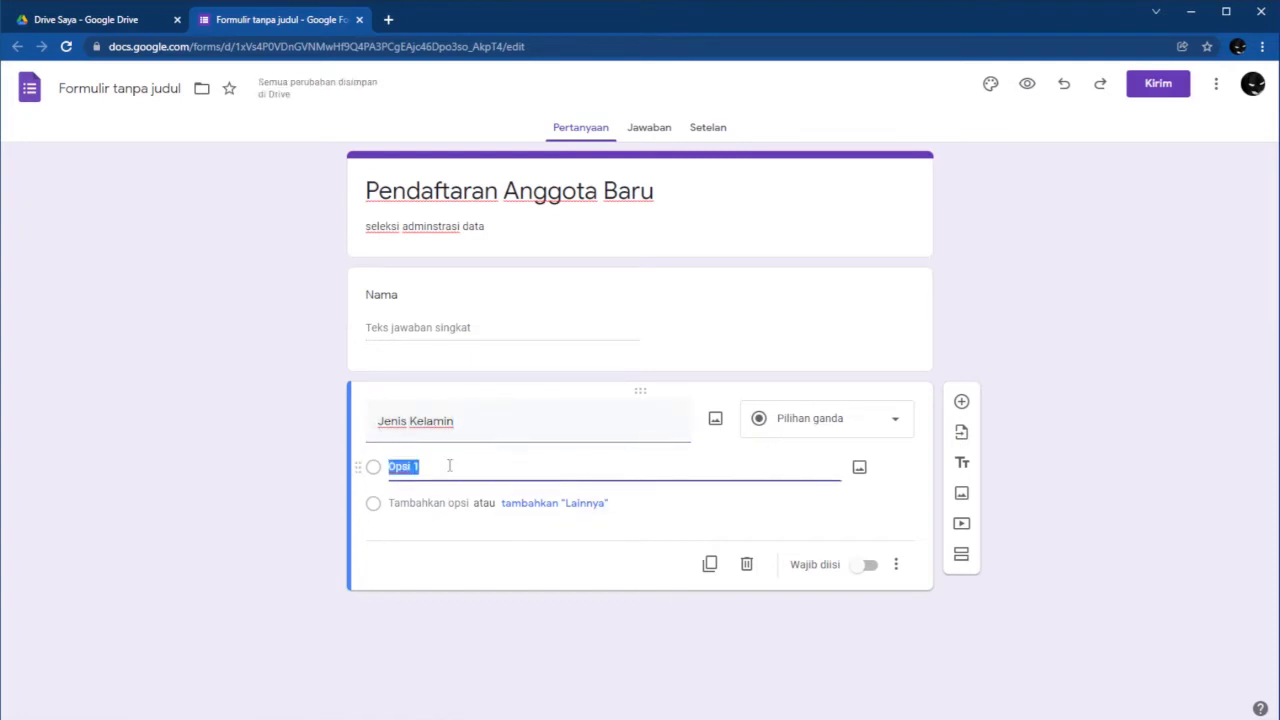
{"action": "type", "text": "Laki"}
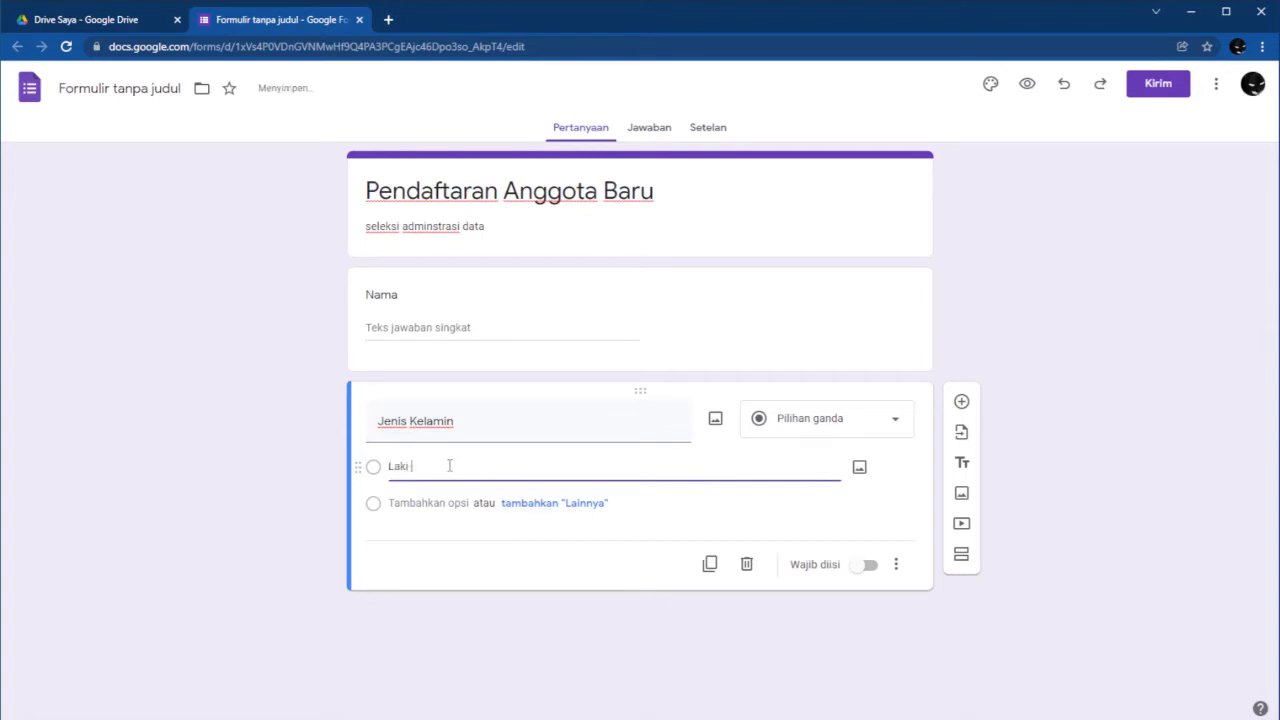
{"action": "type", "text": "-laki"}
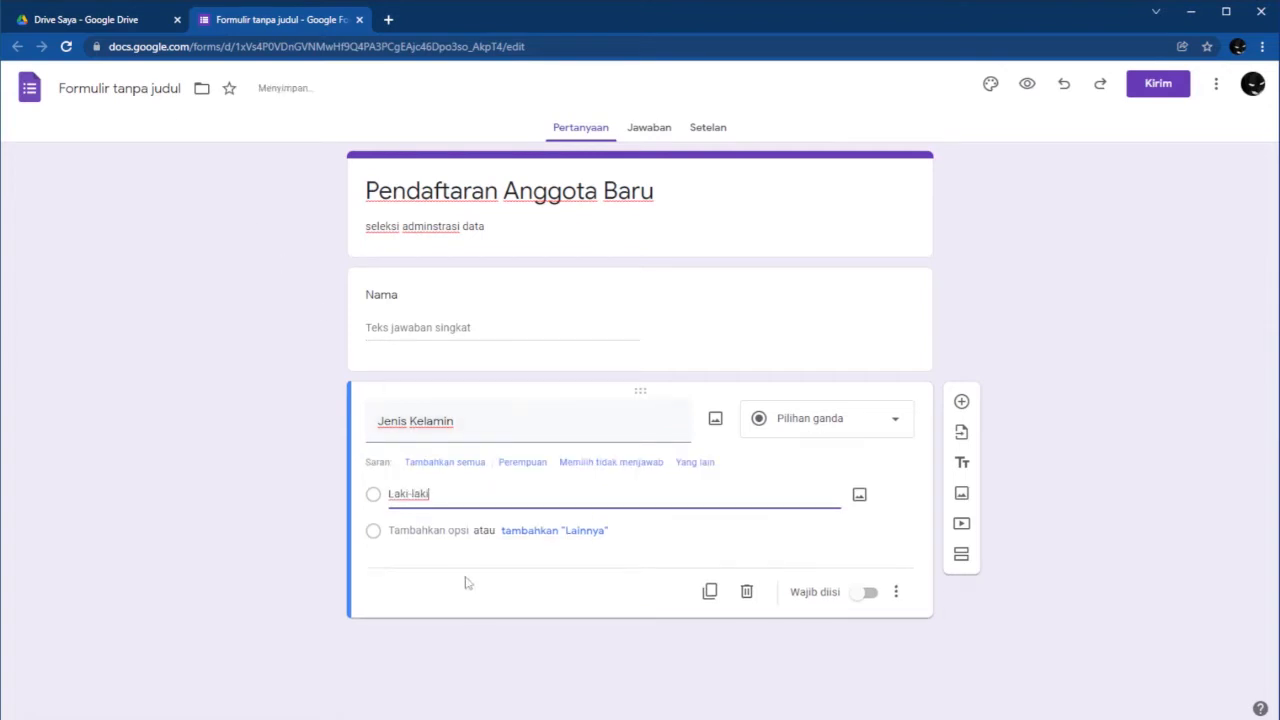
{"action": "left_click", "coordinate": [528, 465]}
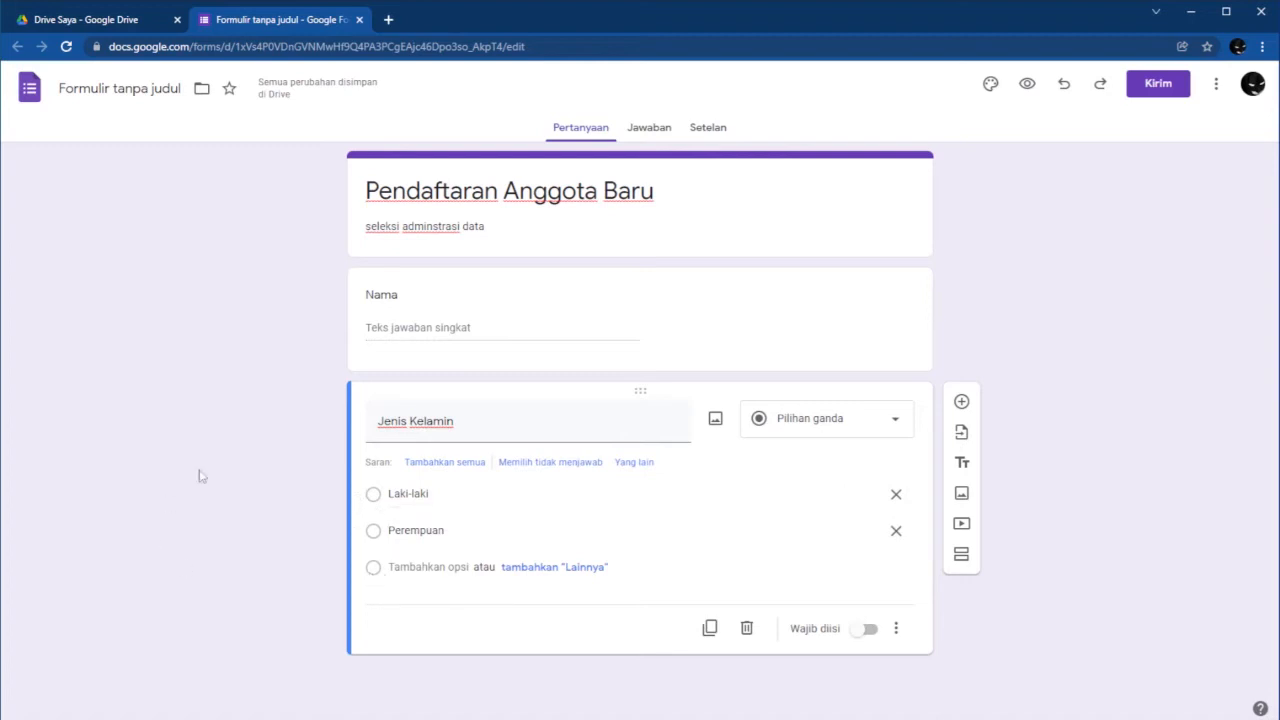
Add a third question 'Tempat Tanggal Lahir' and another blank question below it.
{"action": "left_click", "coordinate": [961, 402]}
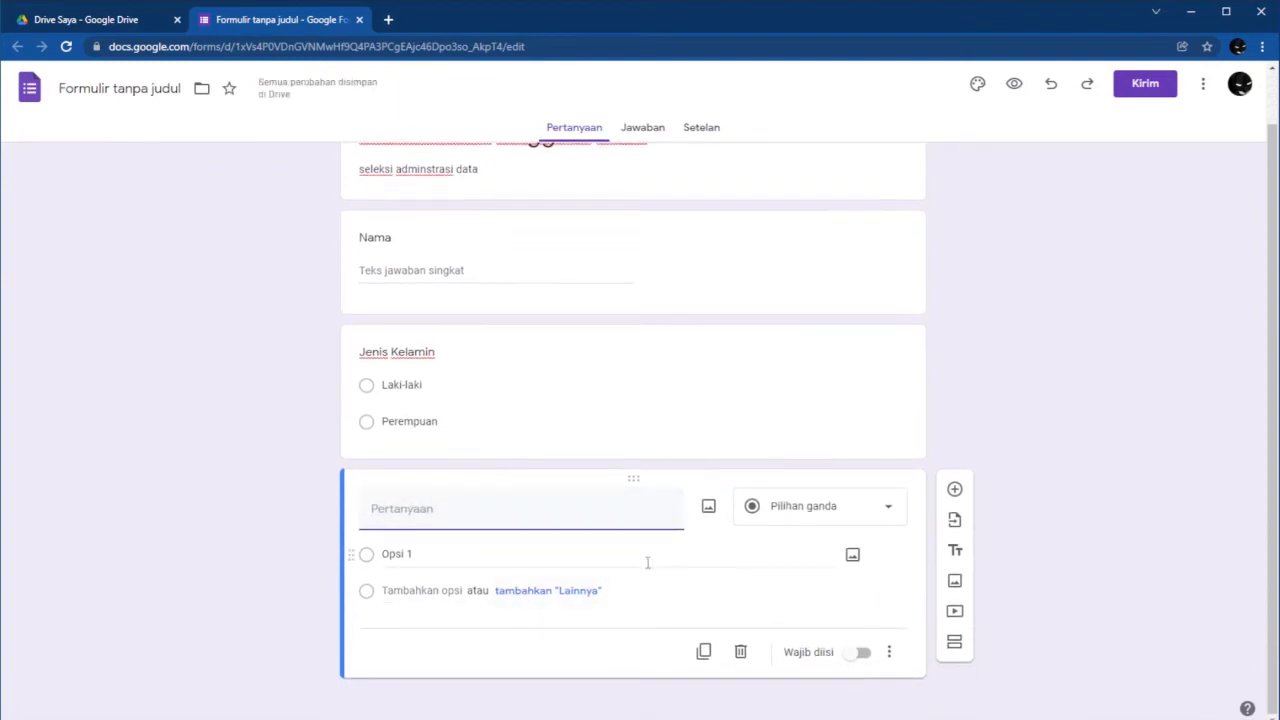
{"action": "type", "text": "Te"}
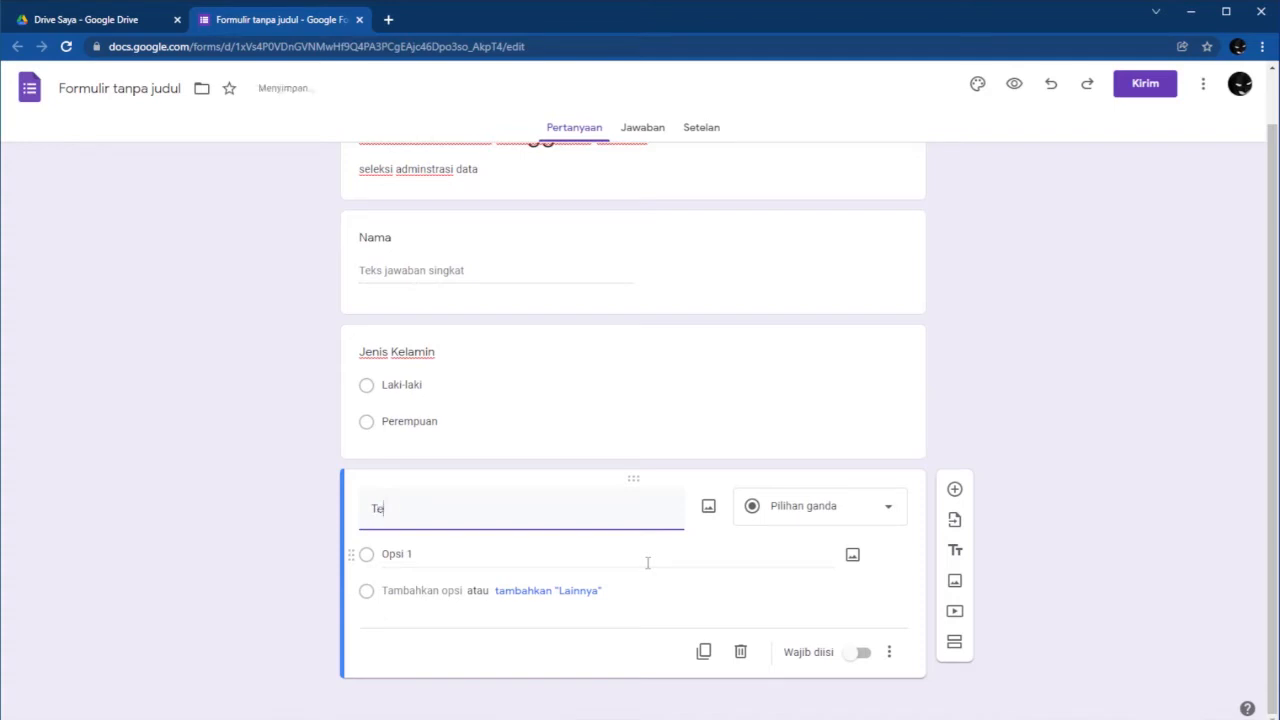
{"action": "type", "text": "mpat Tangga"}
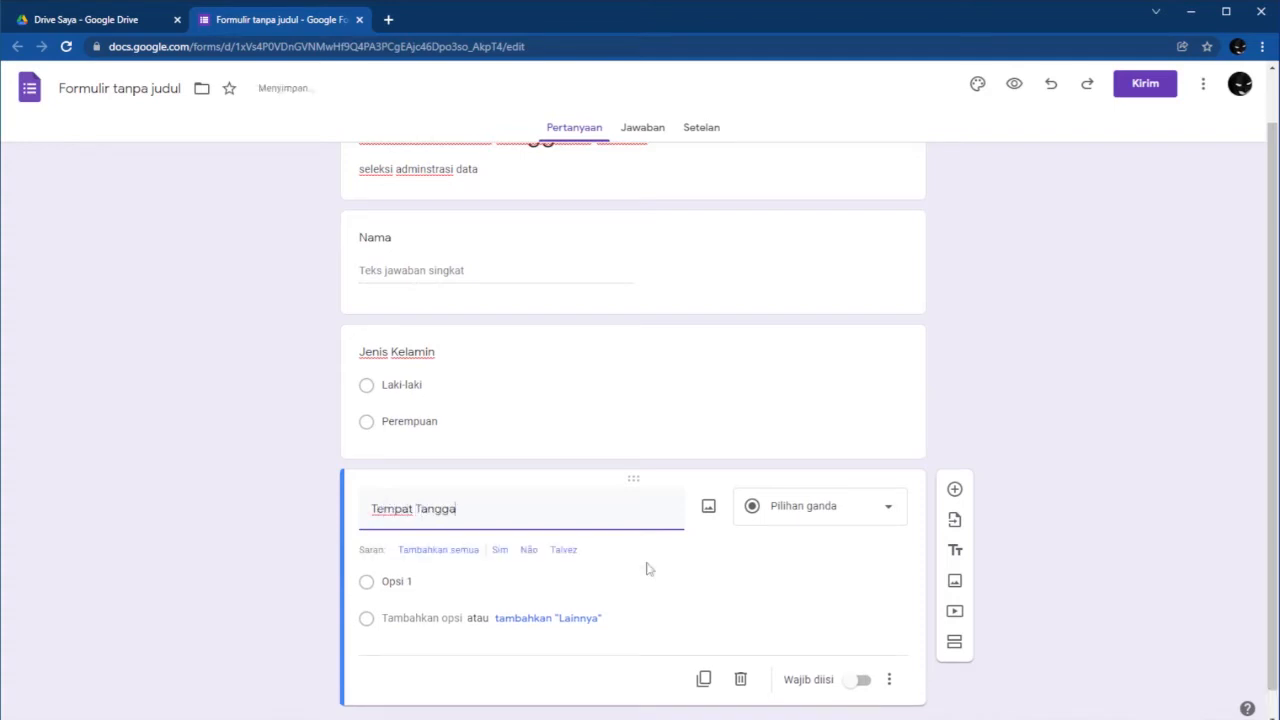
{"action": "type", "text": "l Lahir"}
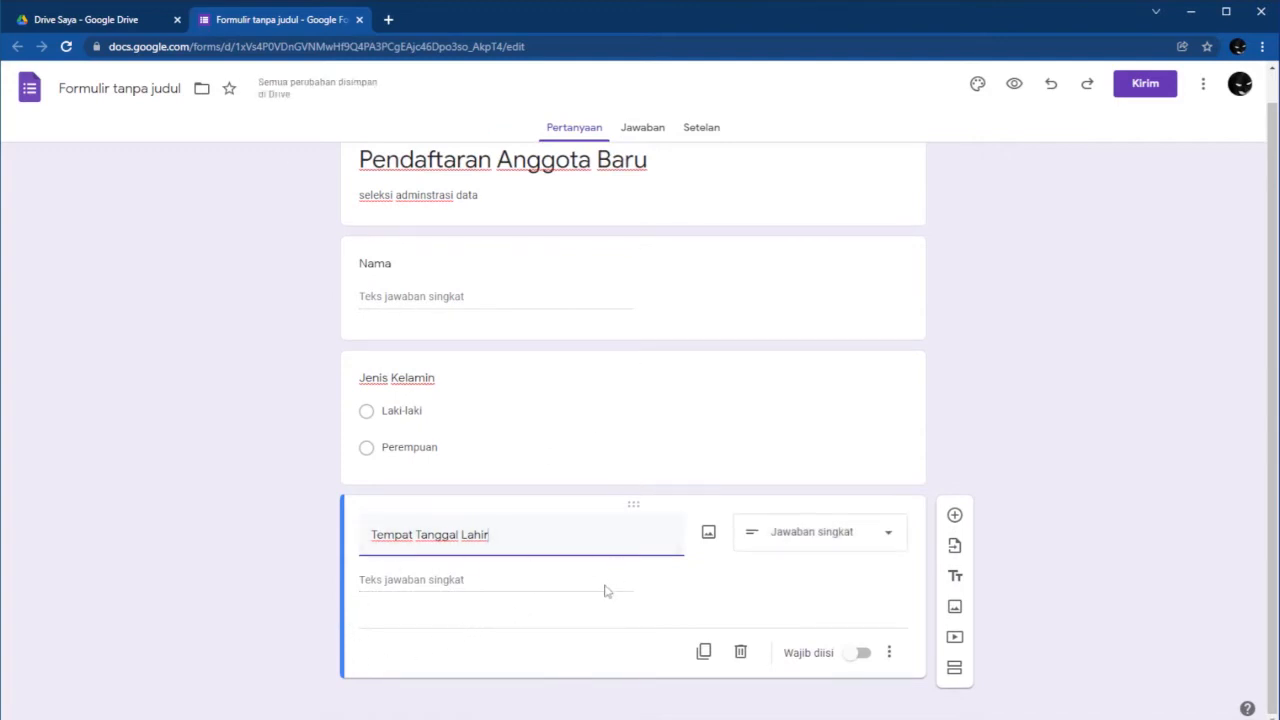
{"action": "left_click", "coordinate": [954, 515]}
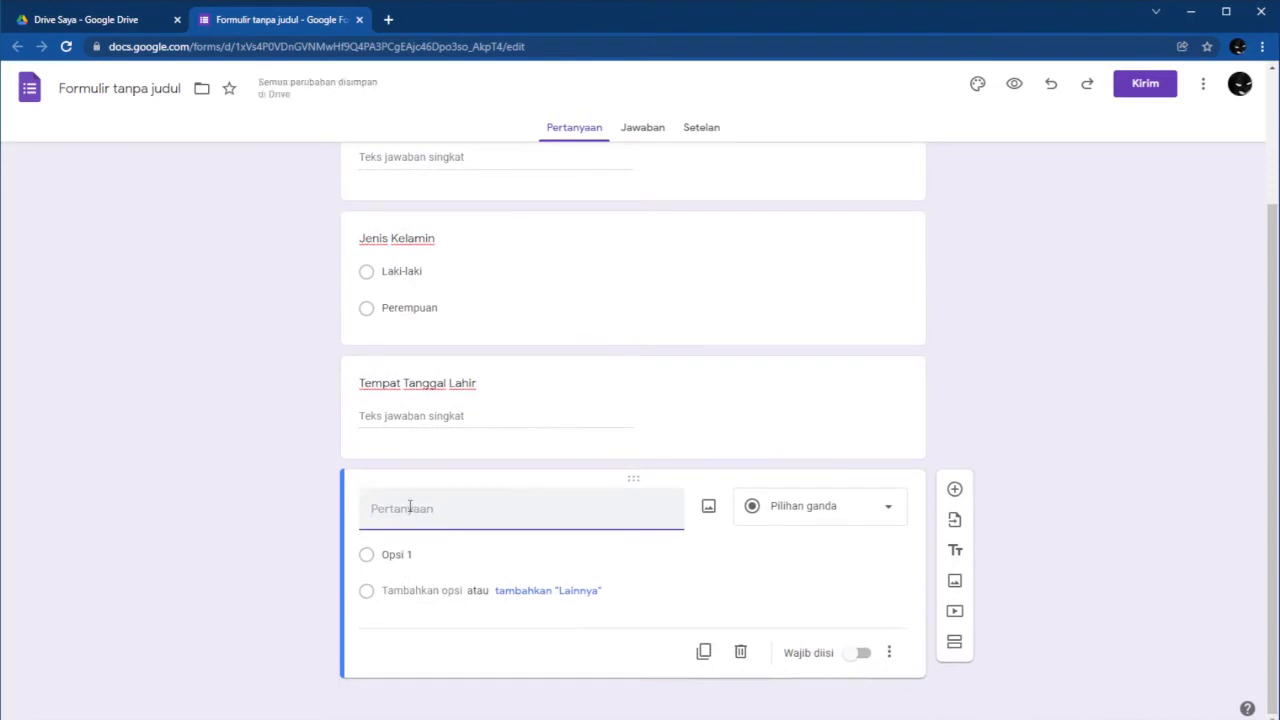
Type 'Alamat Lengkap' as the fourth question's title.
{"action": "type", "text": "Alama"}
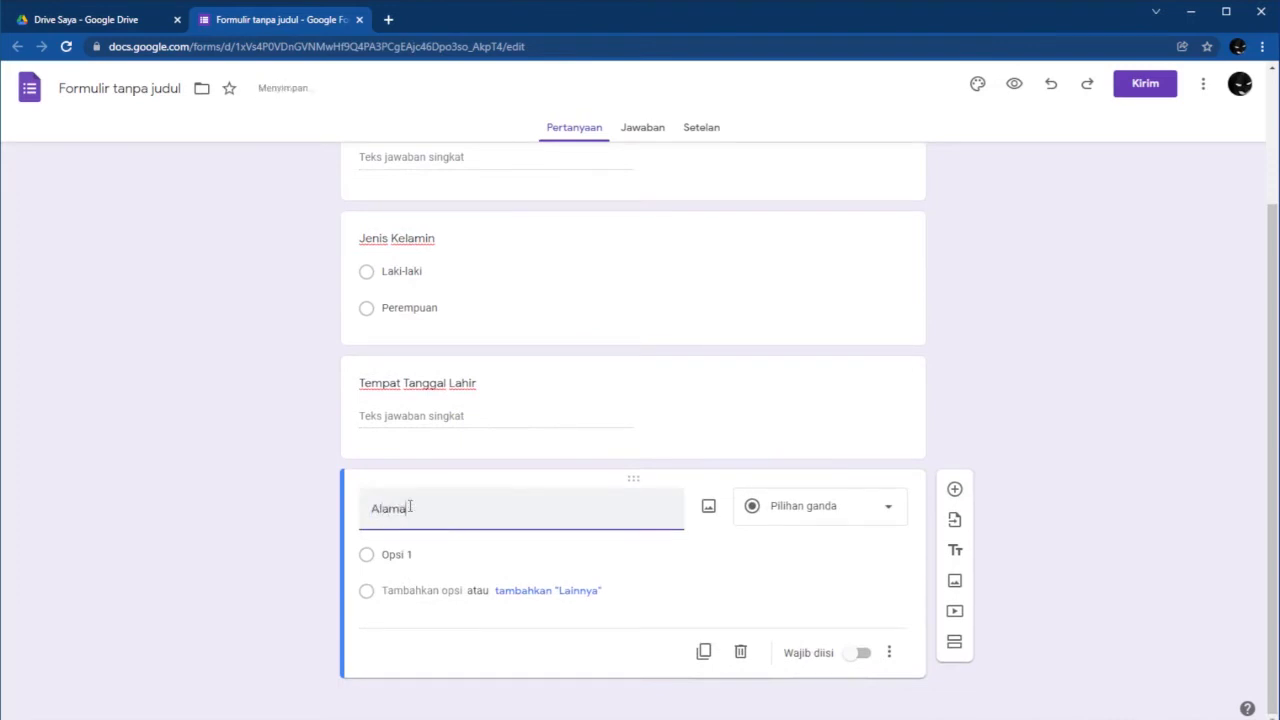
{"action": "type", "text": "t Lengkap"}
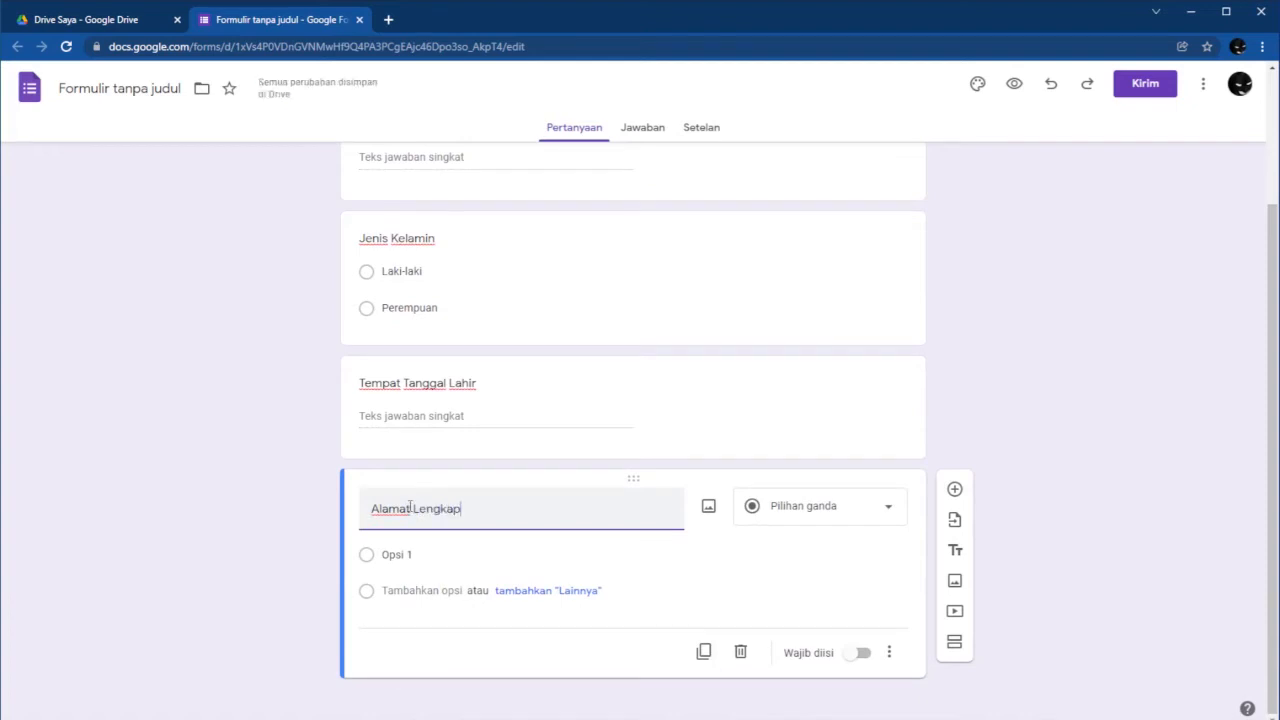
{"action": "key", "text": "BackSpace"}
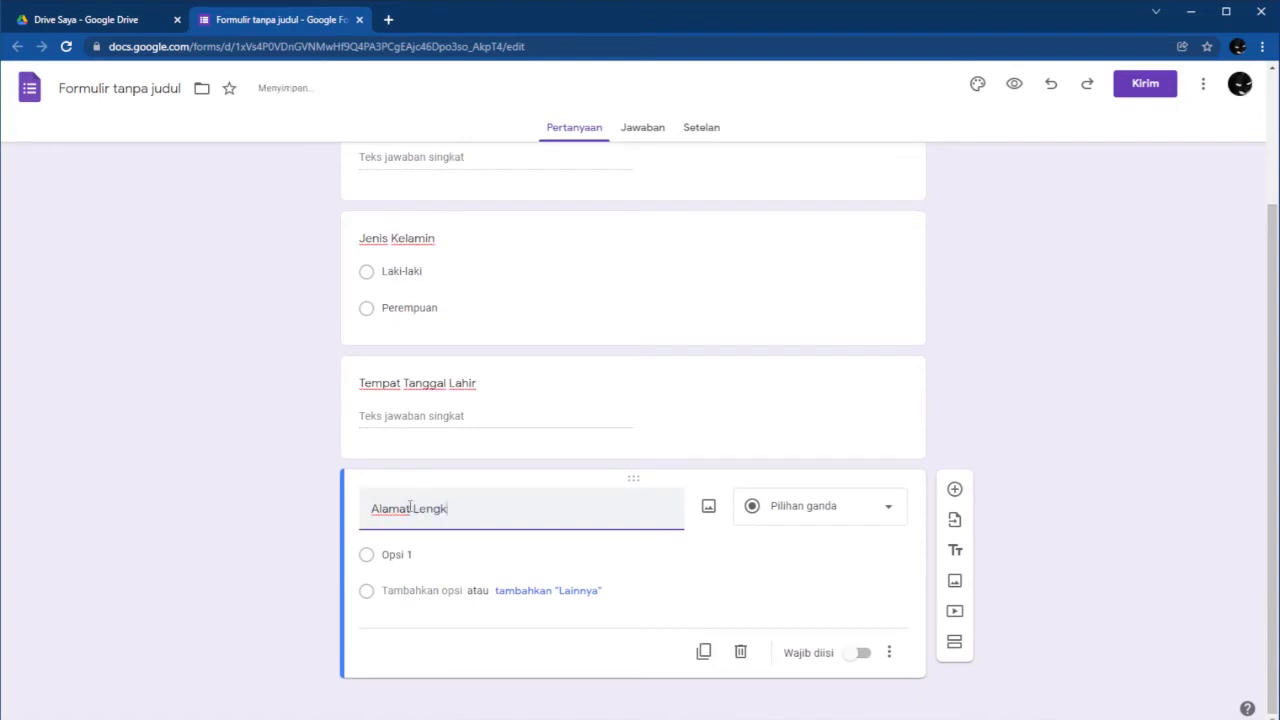
{"action": "type", "text": "ap"}
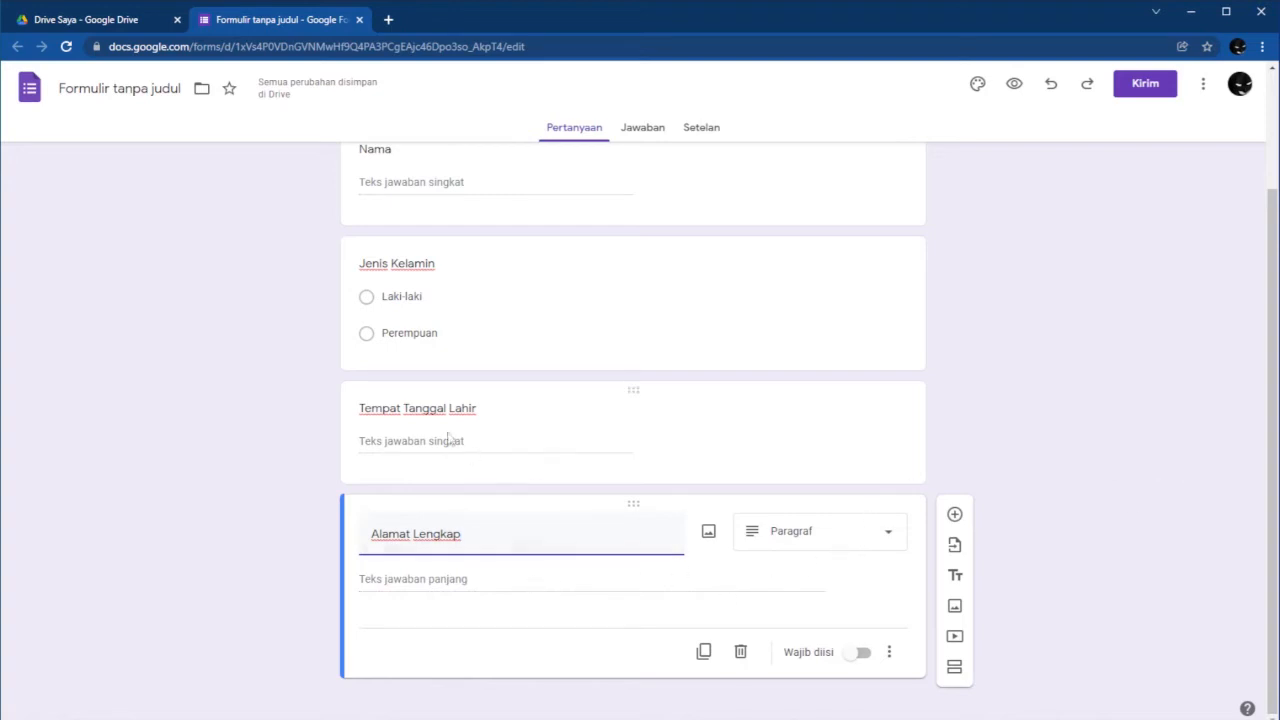
Add a fifth question titled 'No HP / Email'.
{"action": "left_click", "coordinate": [955, 516]}
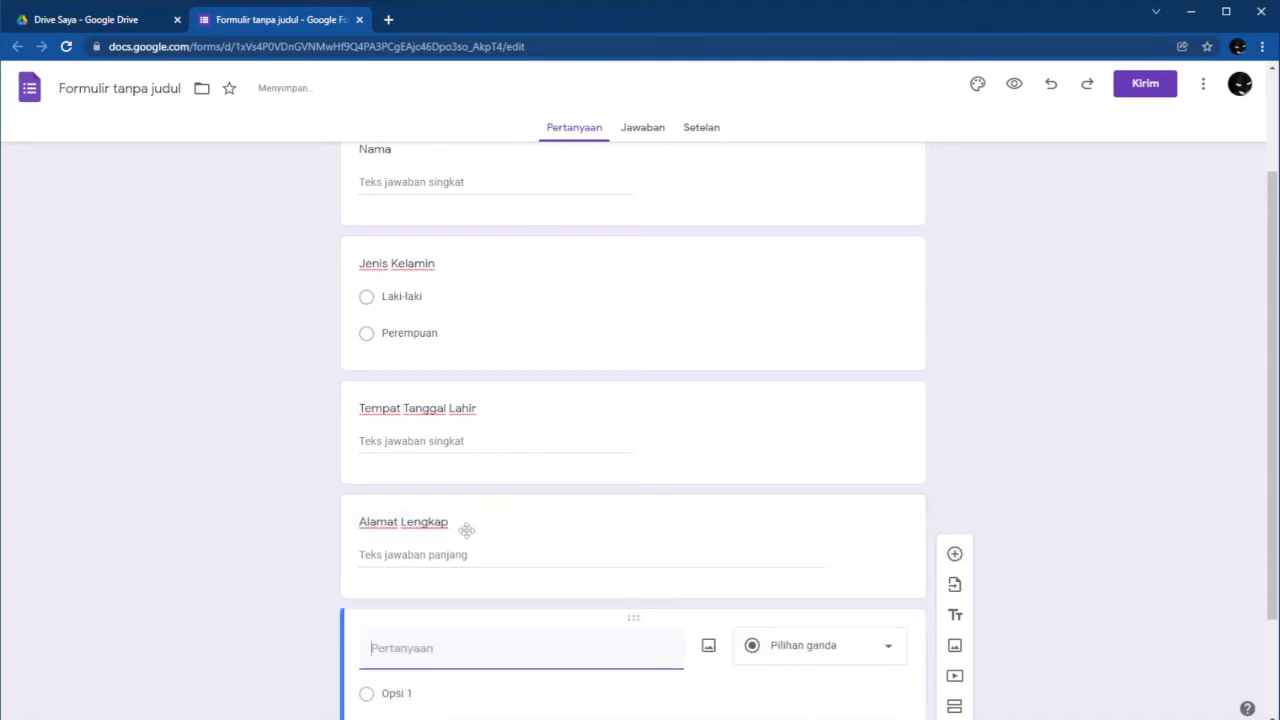
{"action": "type", "text": "No"}
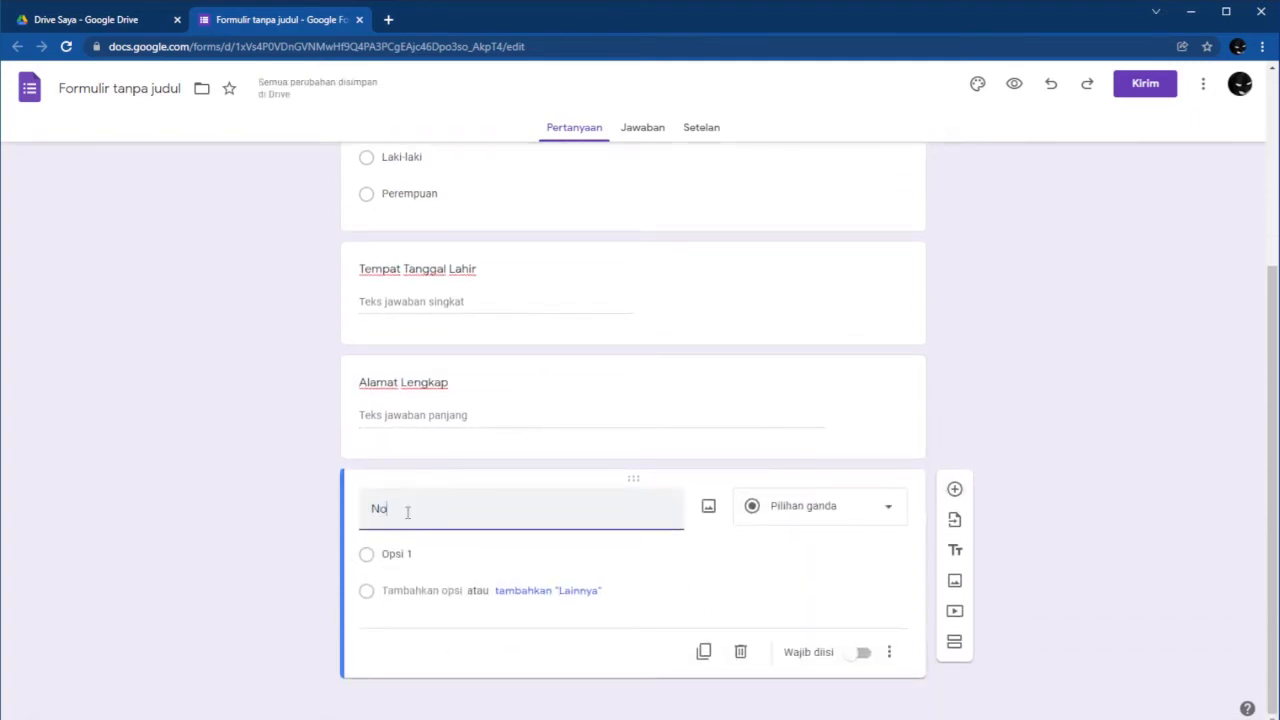
{"action": "type", "text": " HP / Email"}
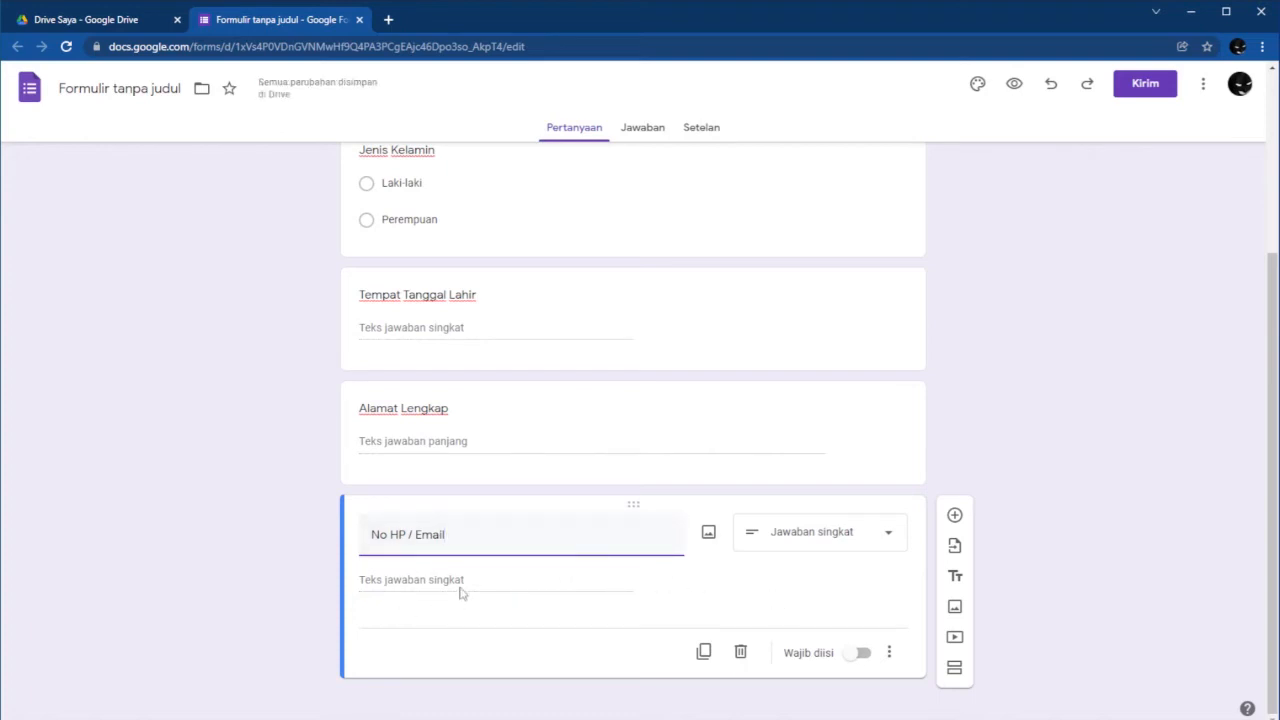
Add a sixth question titled 'Alasan Ingin Mendaftar'.
{"action": "left_click", "coordinate": [955, 516]}
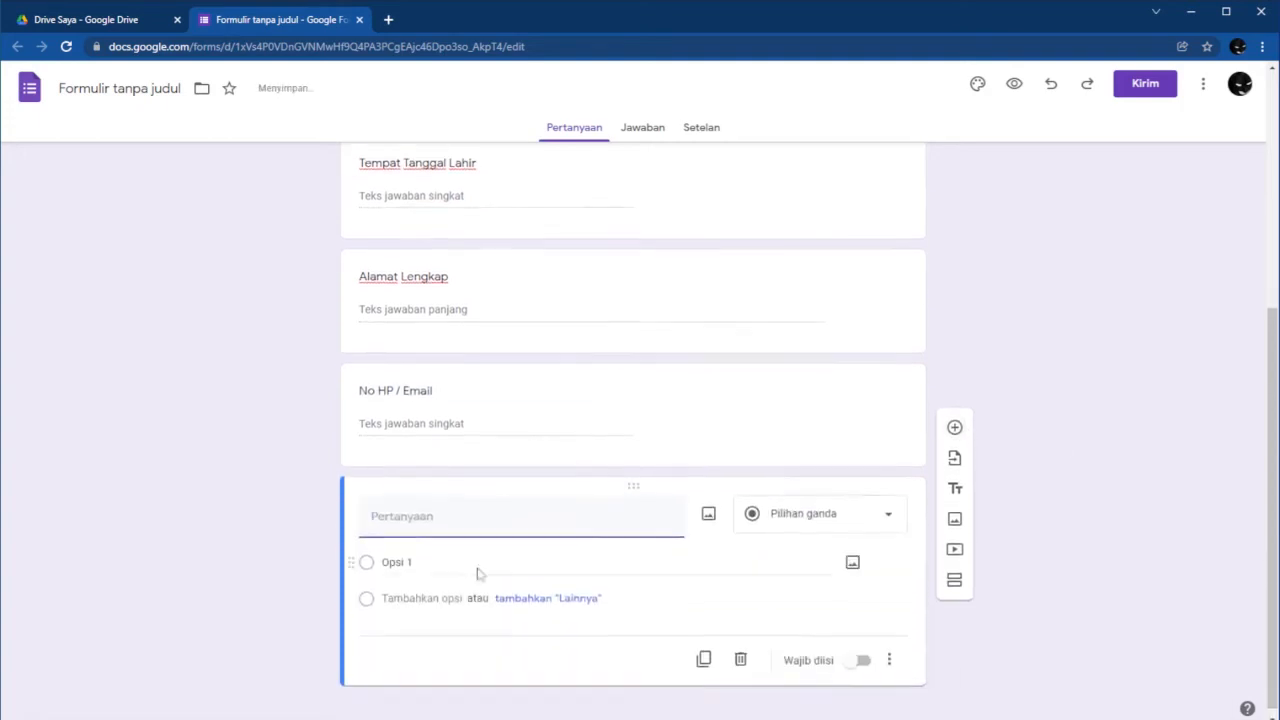
{"action": "type", "text": "Al"}
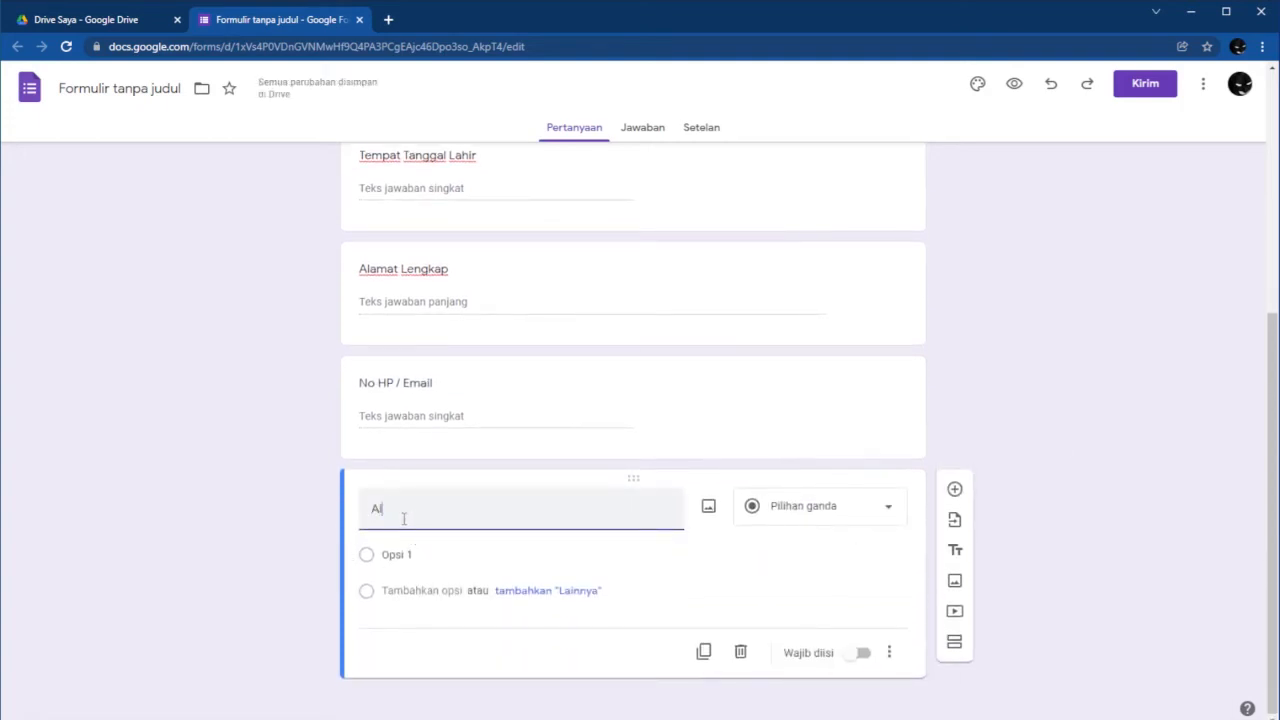
{"action": "type", "text": "asan Ingin Menda"}
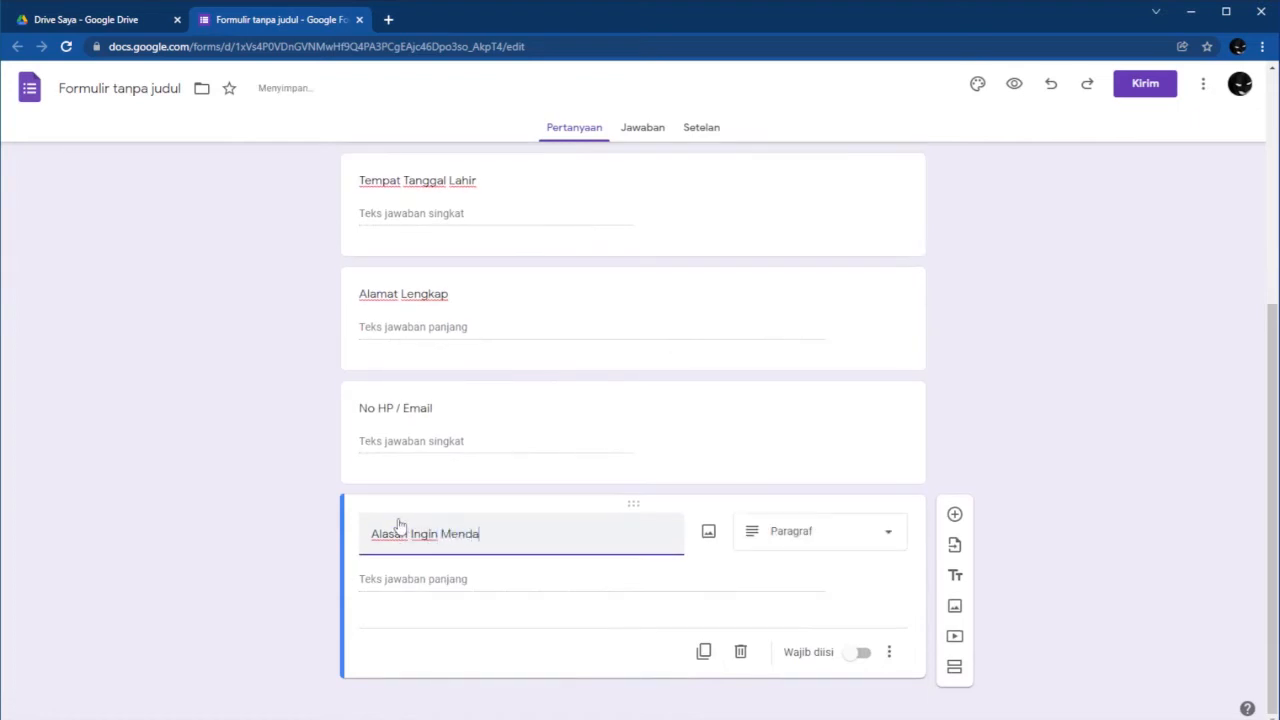
{"action": "type", "text": "ftar"}
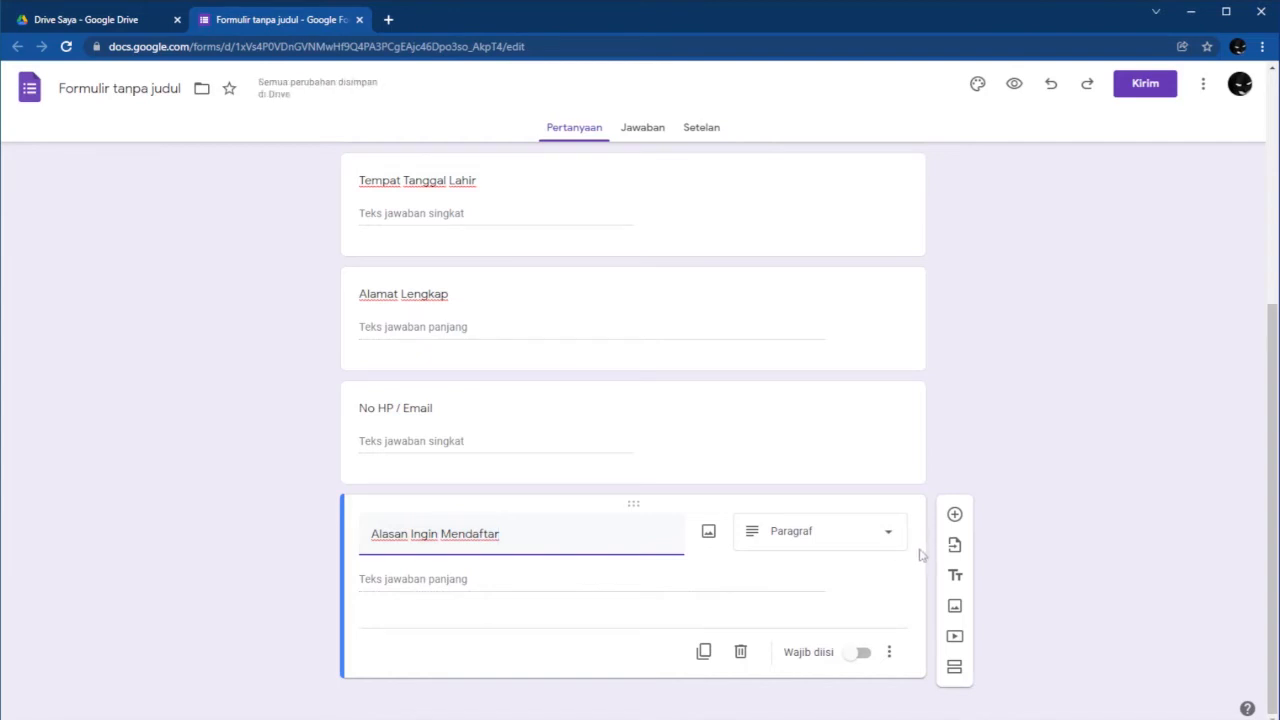
{"action": "scroll", "coordinate": [705, 470], "scroll_direction": "up", "scroll_amount": 2}
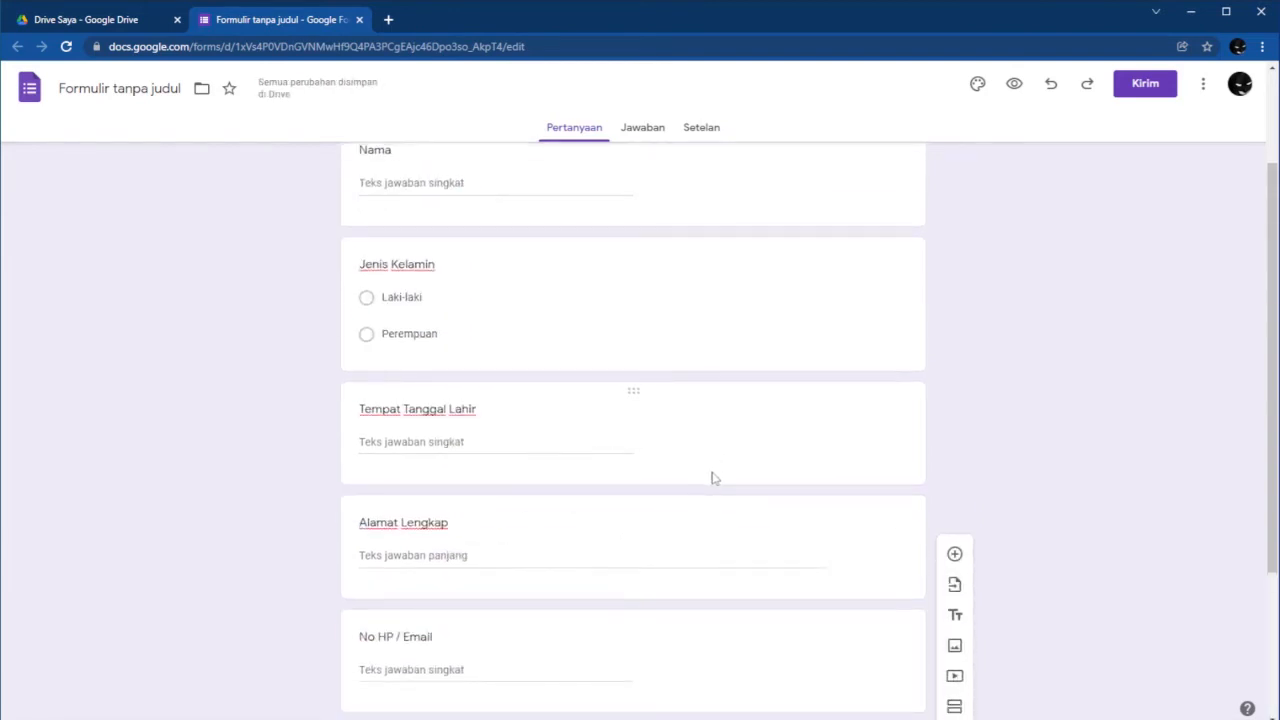
{"action": "scroll", "coordinate": [711, 523], "scroll_direction": "up", "scroll_amount": 2}
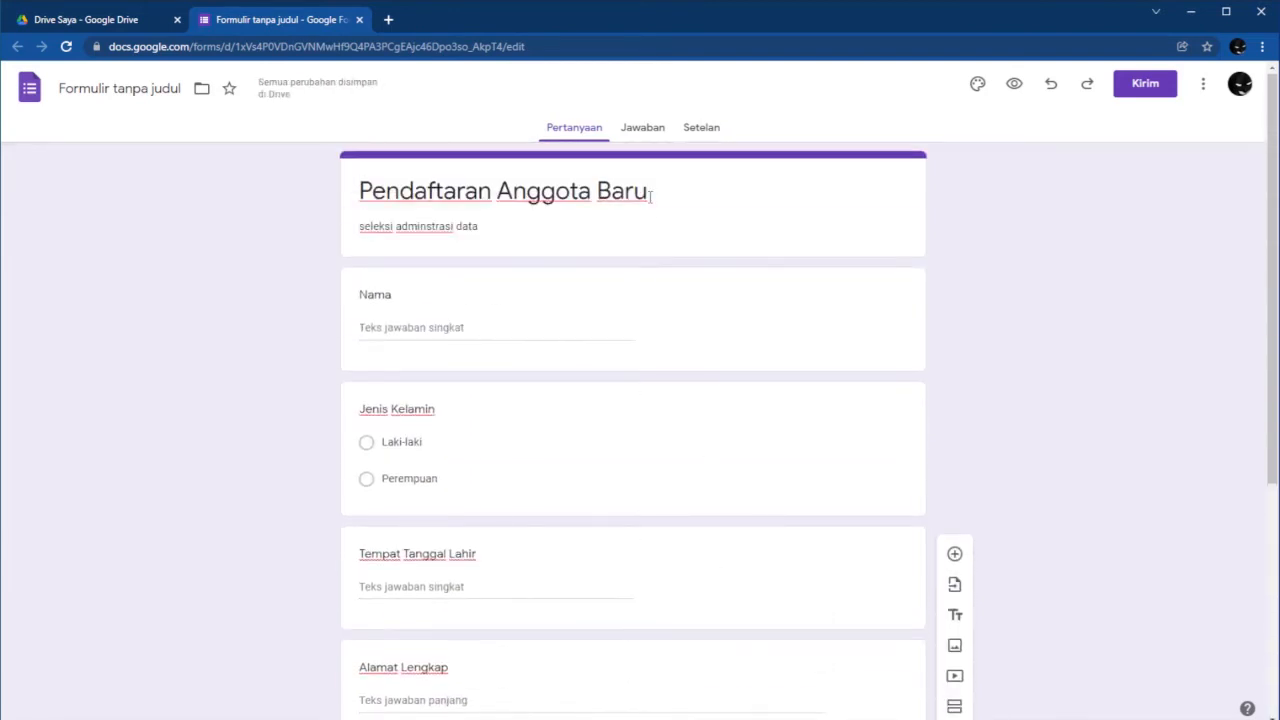
{"action": "left_click", "coordinate": [644, 129]}
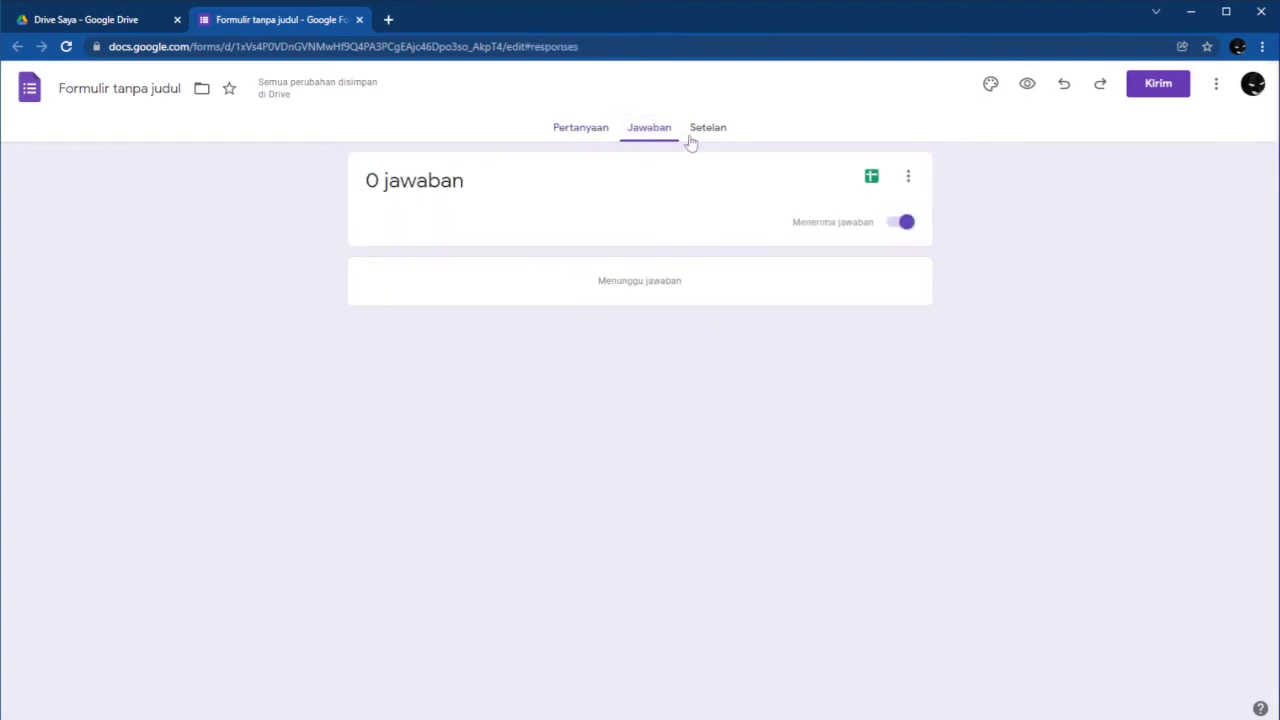
{"action": "left_click", "coordinate": [565, 132]}
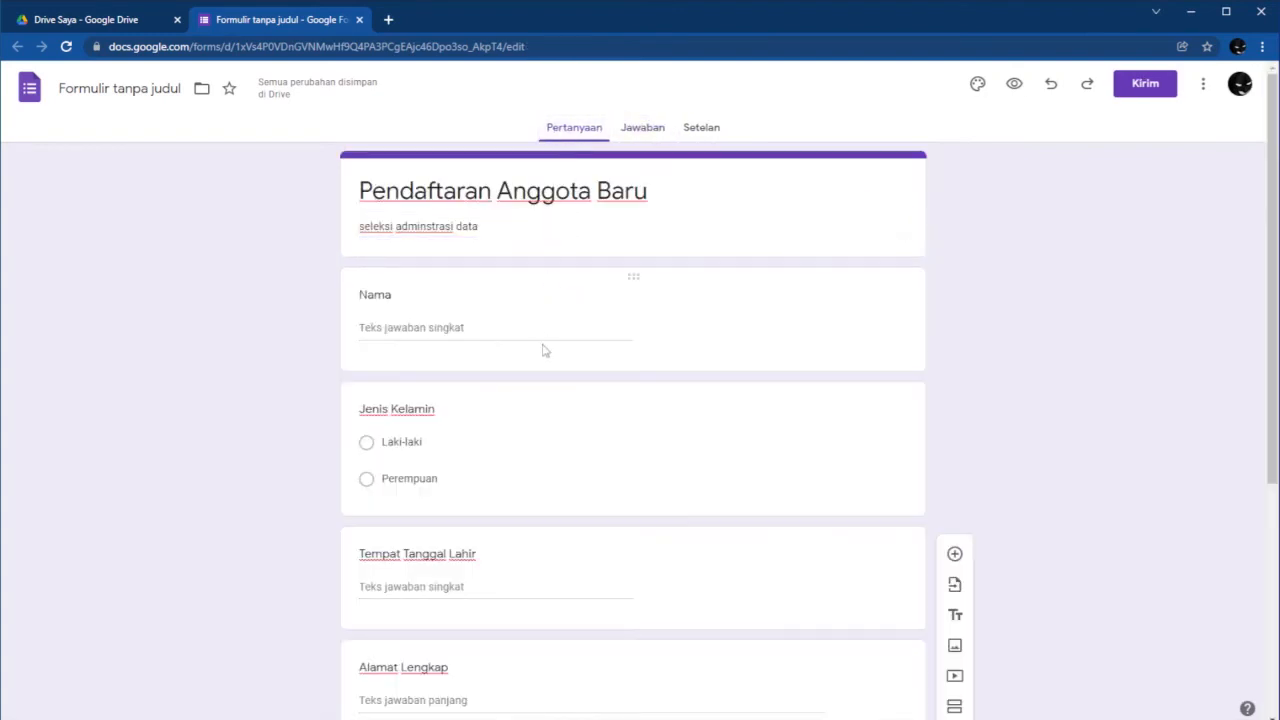
{"action": "scroll", "coordinate": [550, 400], "scroll_direction": "down", "scroll_amount": 2}
{"action": "scroll", "coordinate": [557, 441], "scroll_direction": "down", "scroll_amount": 2}
{"action": "scroll", "coordinate": [566, 460], "scroll_direction": "up", "scroll_amount": 3}
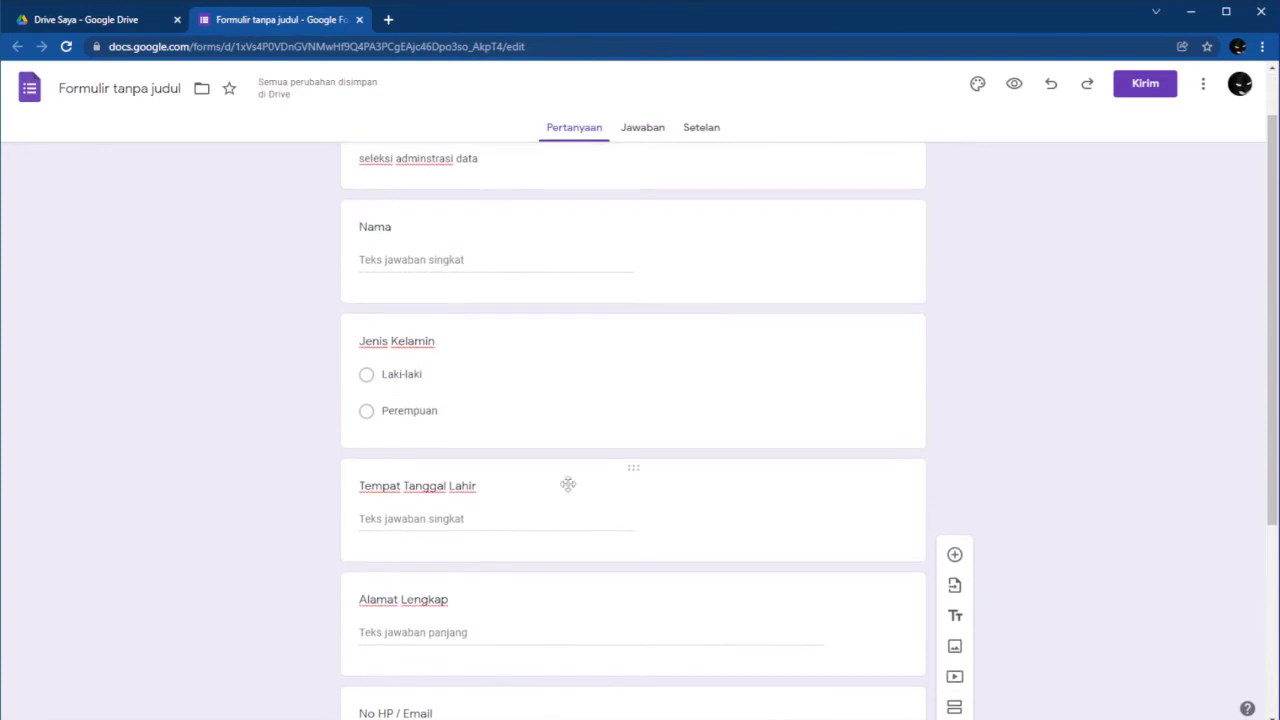
{"action": "scroll", "coordinate": [568, 487], "scroll_direction": "up", "scroll_amount": 1}
In Settings > Jawaban, allow editing responses and limit to 1 response, then open the Send dialog.
{"action": "left_click", "coordinate": [711, 132]}
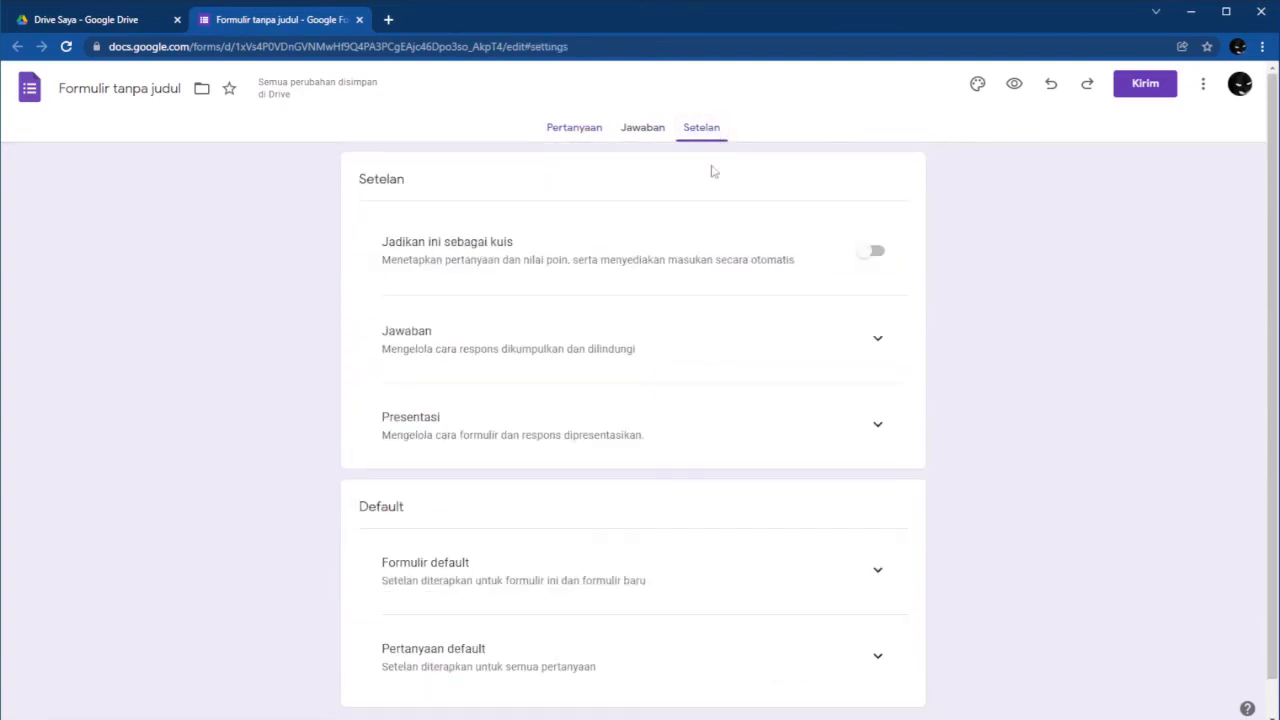
{"action": "scroll", "coordinate": [743, 382], "scroll_direction": "down", "scroll_amount": 1}
{"action": "left_click", "coordinate": [878, 340]}
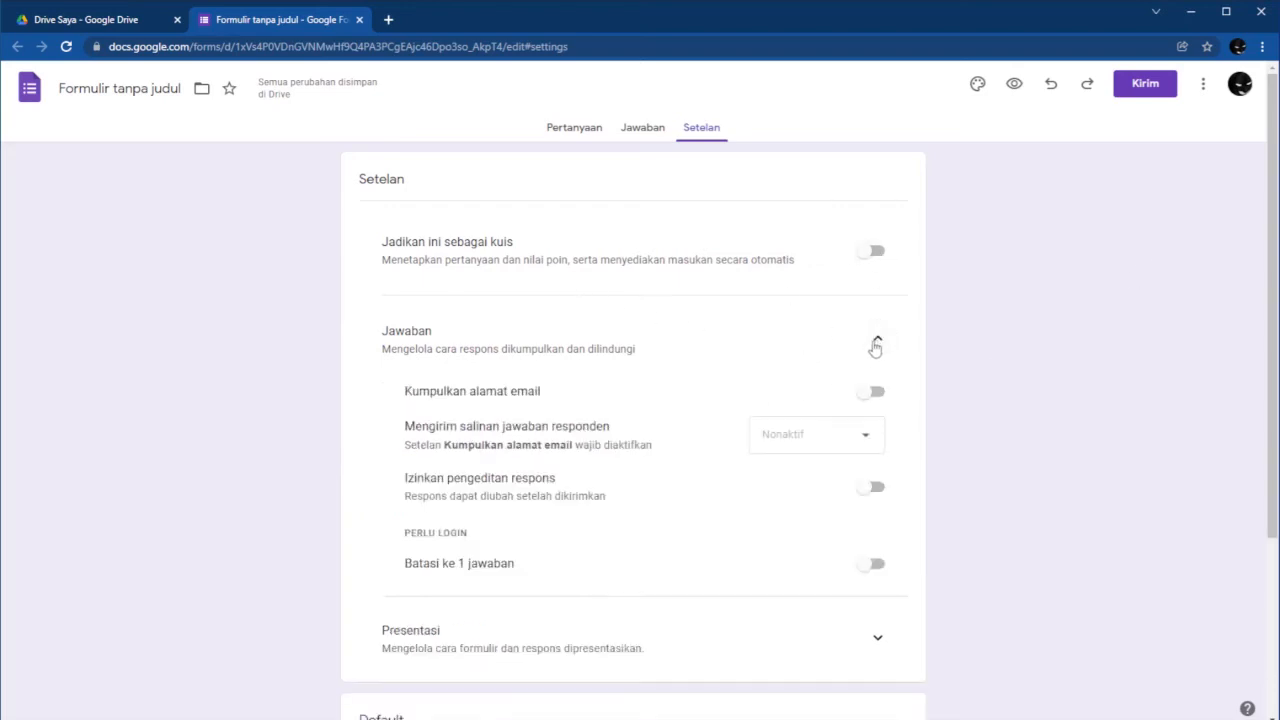
{"action": "scroll", "coordinate": [765, 430], "scroll_direction": "down", "scroll_amount": 2}
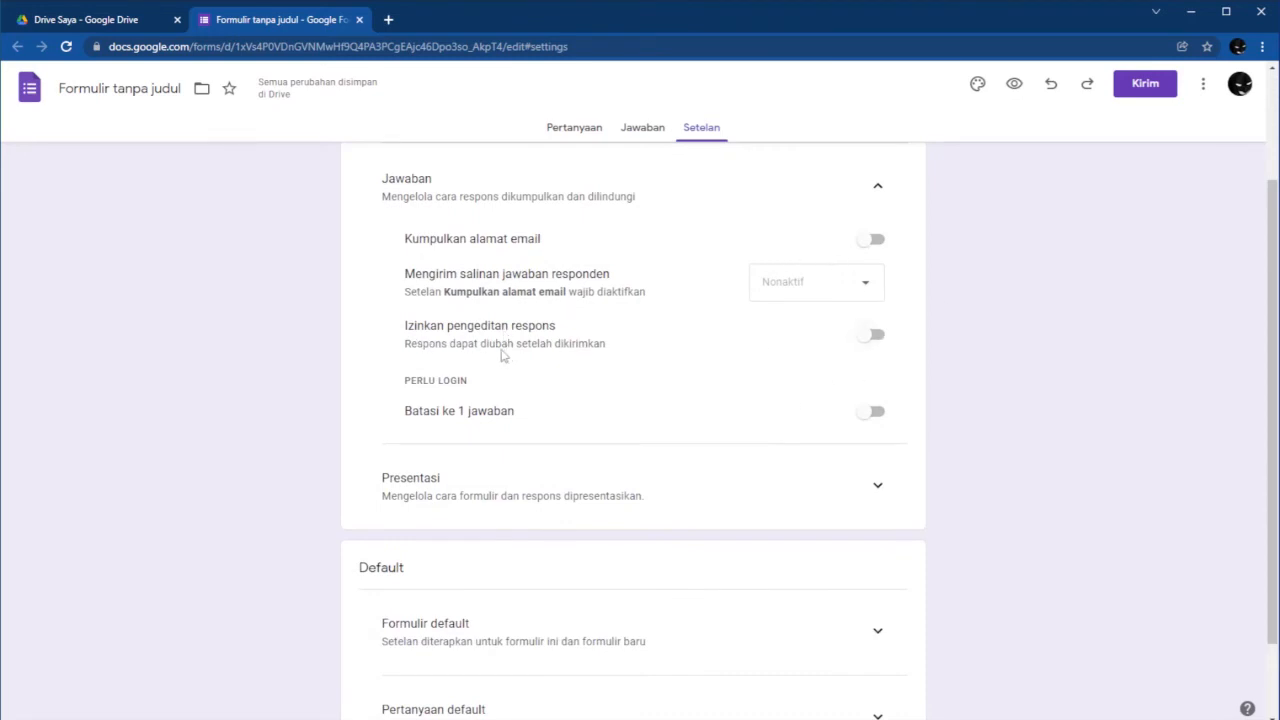
{"action": "left_click", "coordinate": [878, 338]}
{"action": "left_click", "coordinate": [882, 422]}
{"action": "scroll", "coordinate": [695, 489], "scroll_direction": "up", "scroll_amount": 2}
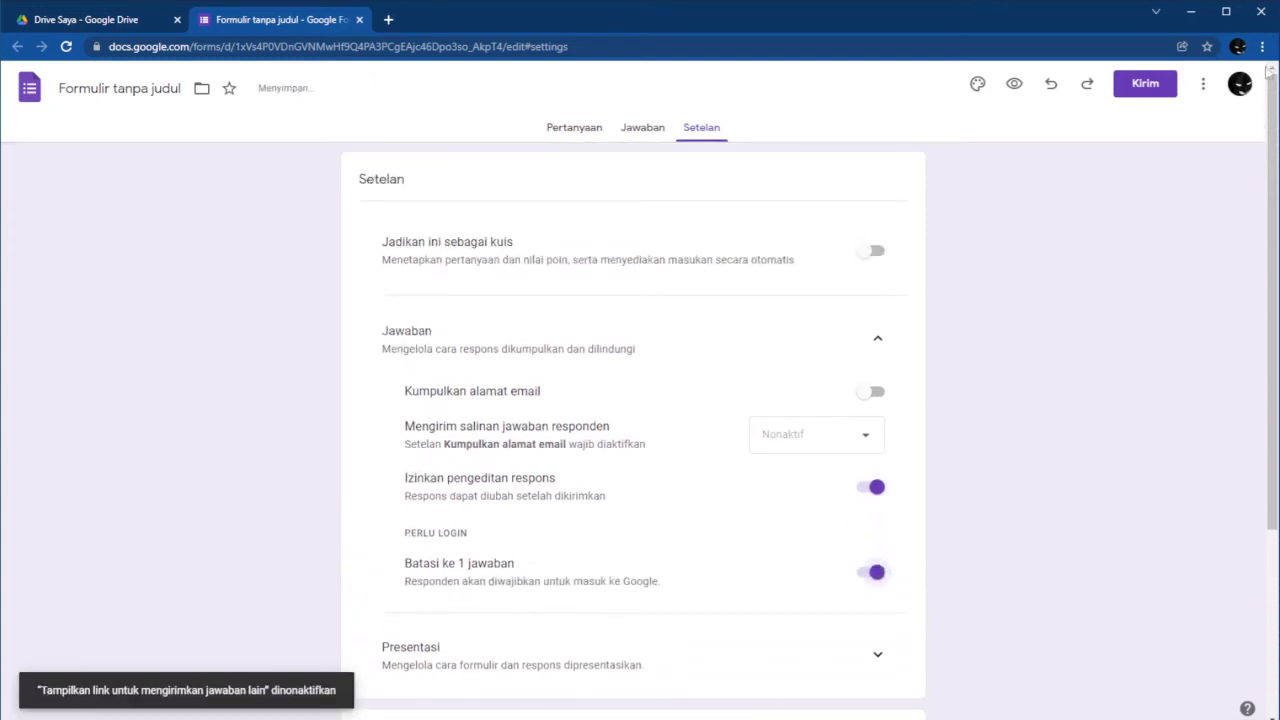
{"action": "left_click", "coordinate": [1146, 86]}
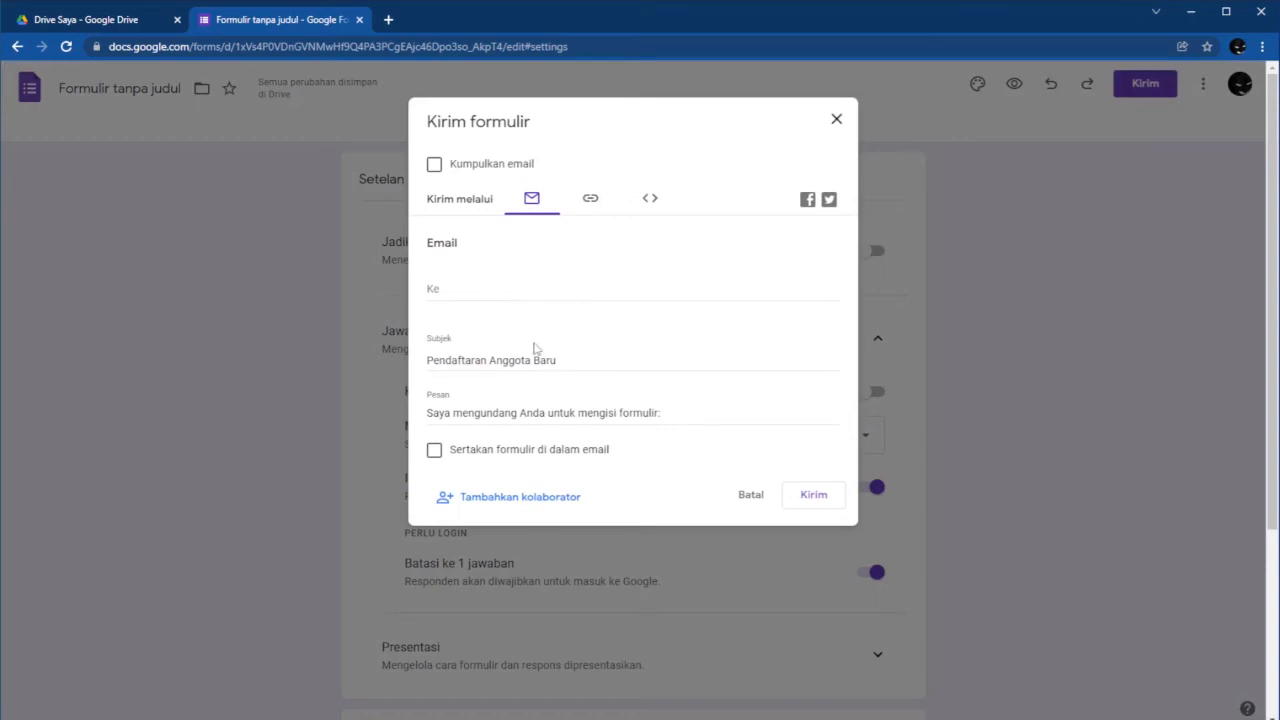
Copy the form's shortened link from the Send dialog, then close the dialog.
{"action": "left_click", "coordinate": [444, 290]}
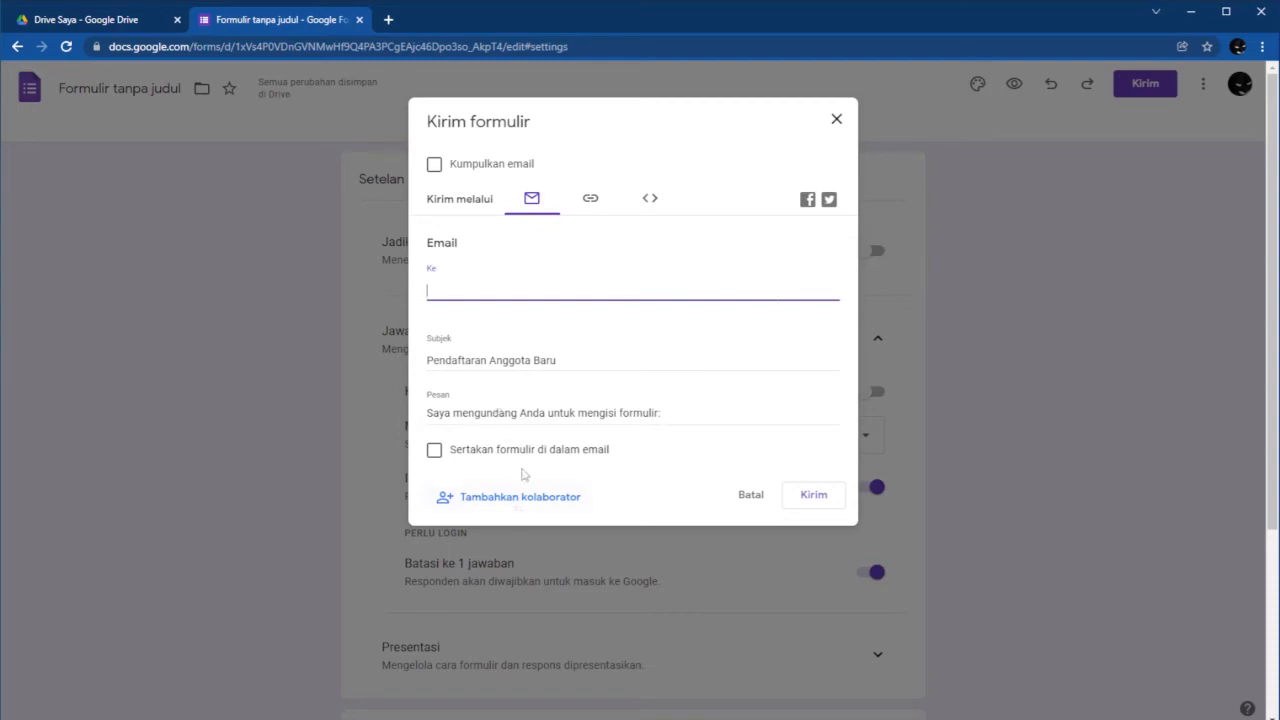
{"action": "left_click", "coordinate": [592, 202]}
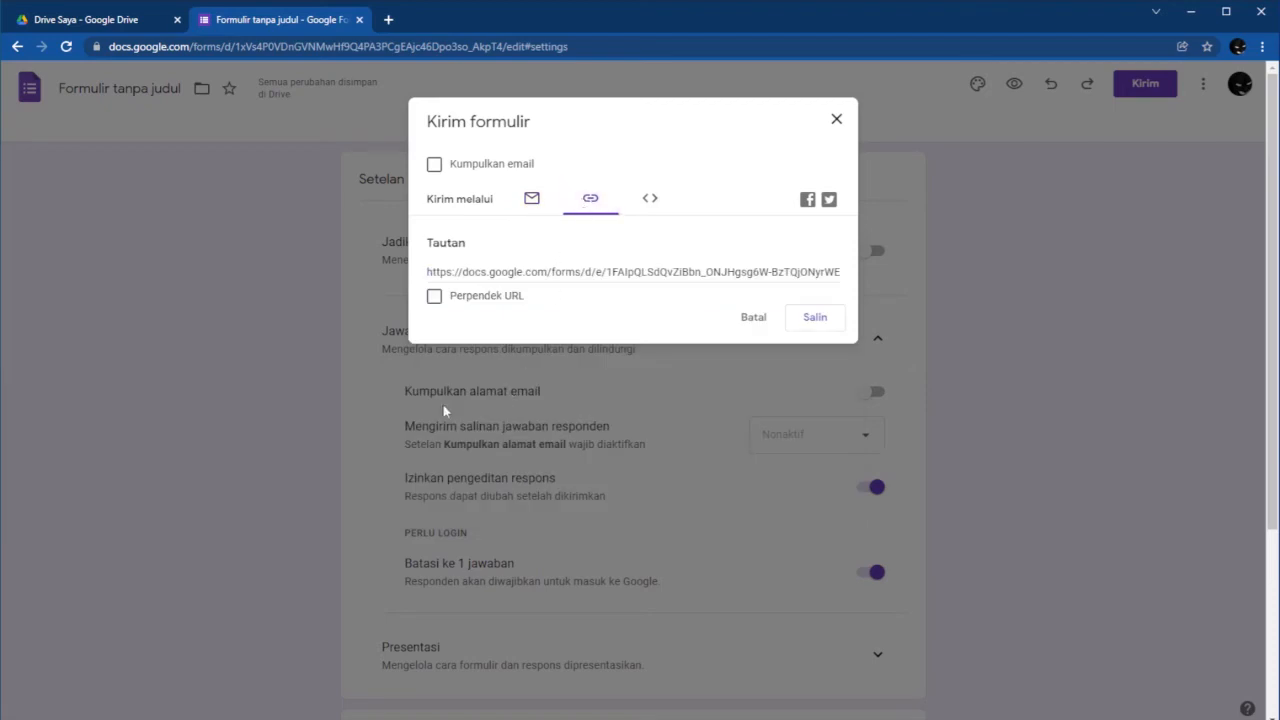
{"action": "left_click", "coordinate": [434, 296]}
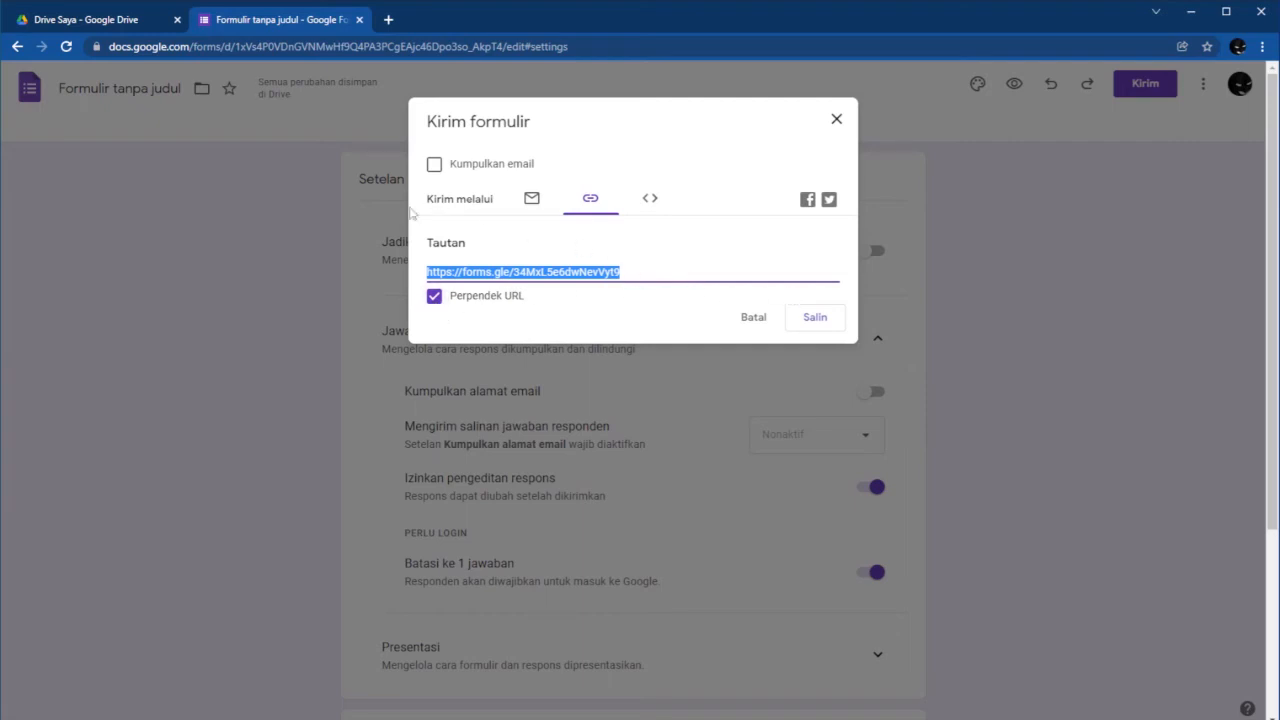
{"action": "left_click", "coordinate": [815, 319]}
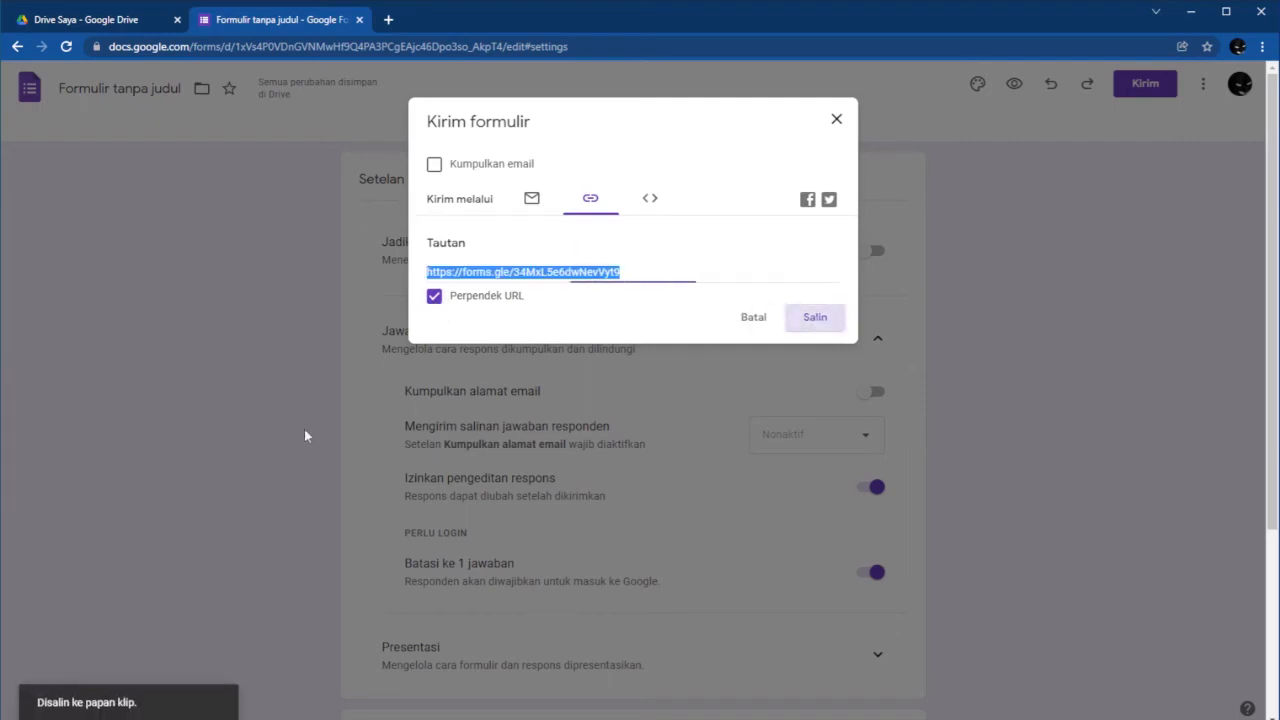
{"action": "left_click", "coordinate": [838, 120]}
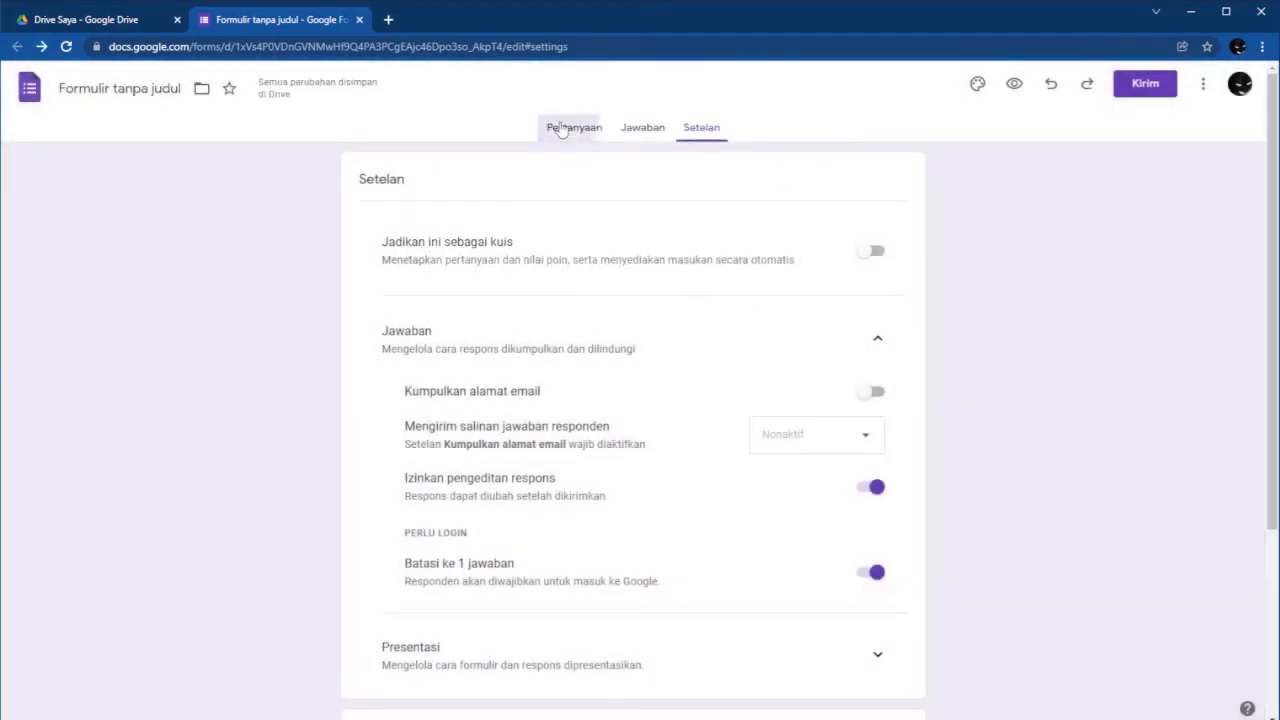
Return to the Pertanyaan tab and scroll through all six registration questions.
{"action": "left_click", "coordinate": [570, 127]}
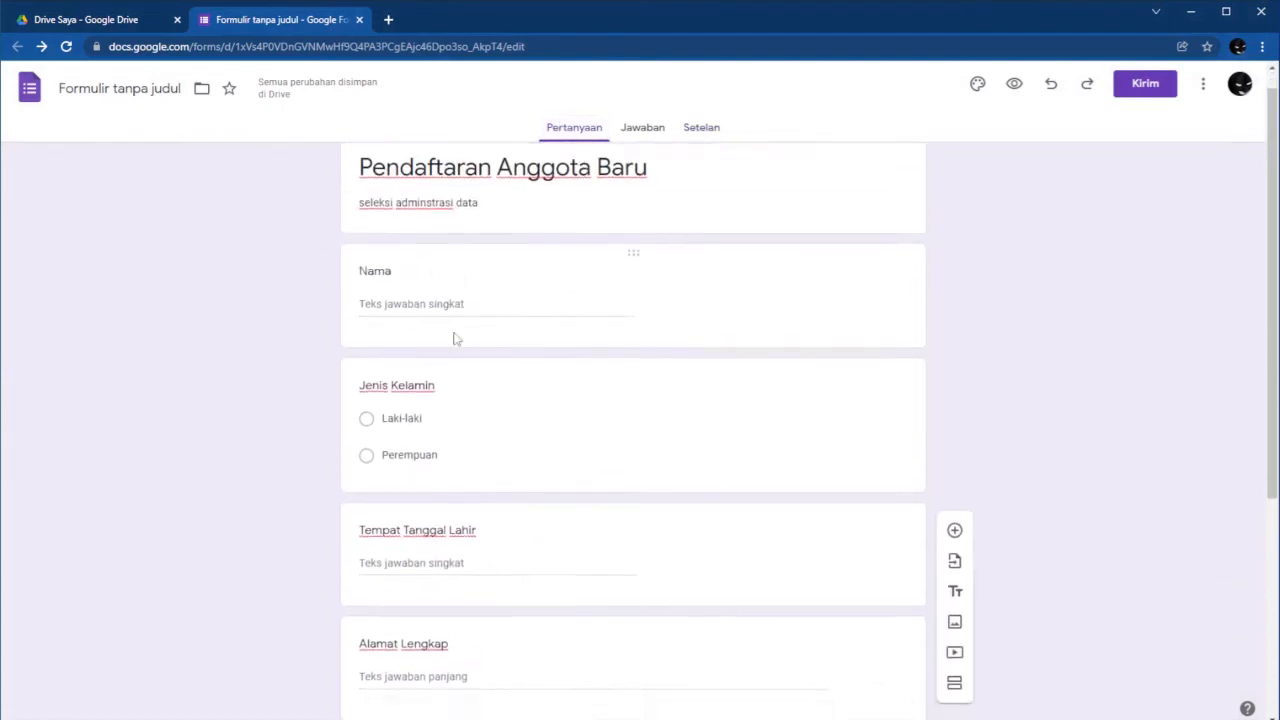
{"action": "scroll", "coordinate": [477, 383], "scroll_direction": "up", "scroll_amount": 3}
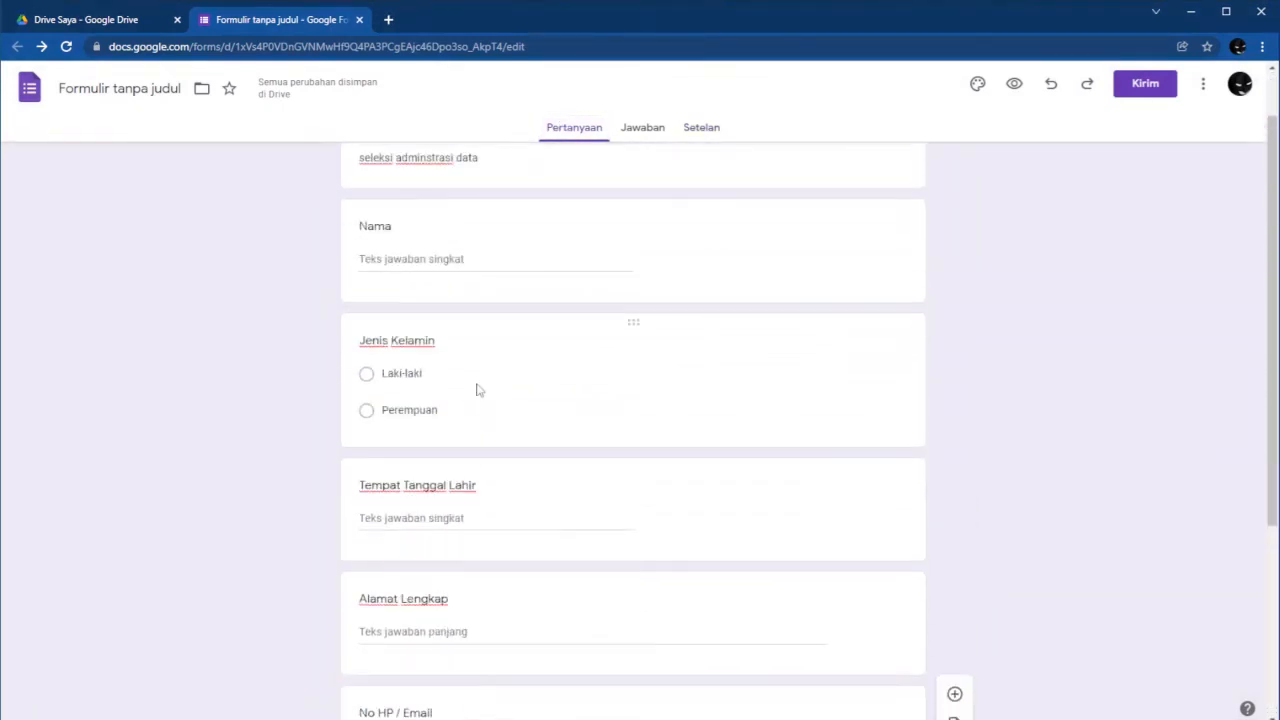
{"action": "scroll", "coordinate": [477, 393], "scroll_direction": "up", "scroll_amount": 1}
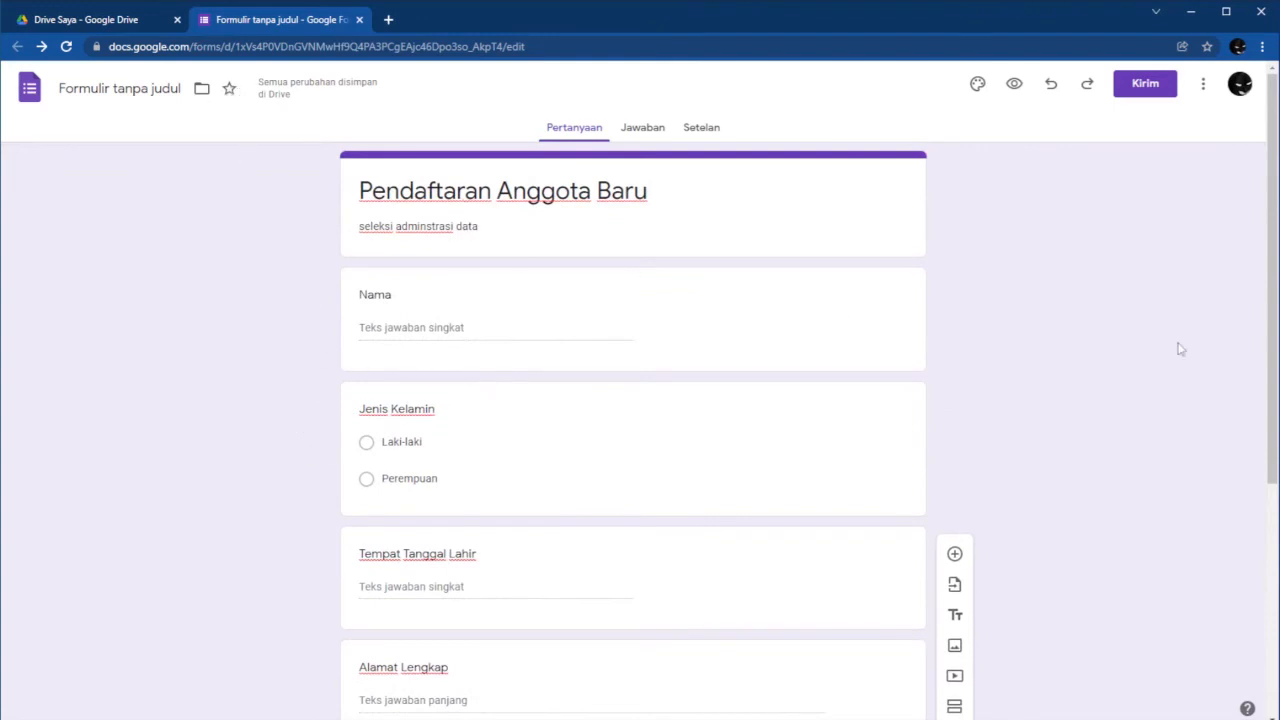
{"action": "scroll", "coordinate": [1071, 363], "scroll_direction": "down", "scroll_amount": 2}
{"action": "scroll", "coordinate": [1070, 365], "scroll_direction": "up", "scroll_amount": 2}
{"action": "scroll", "coordinate": [438, 397], "scroll_direction": "down", "scroll_amount": 2}
{"action": "scroll", "coordinate": [437, 400], "scroll_direction": "down", "scroll_amount": 2}
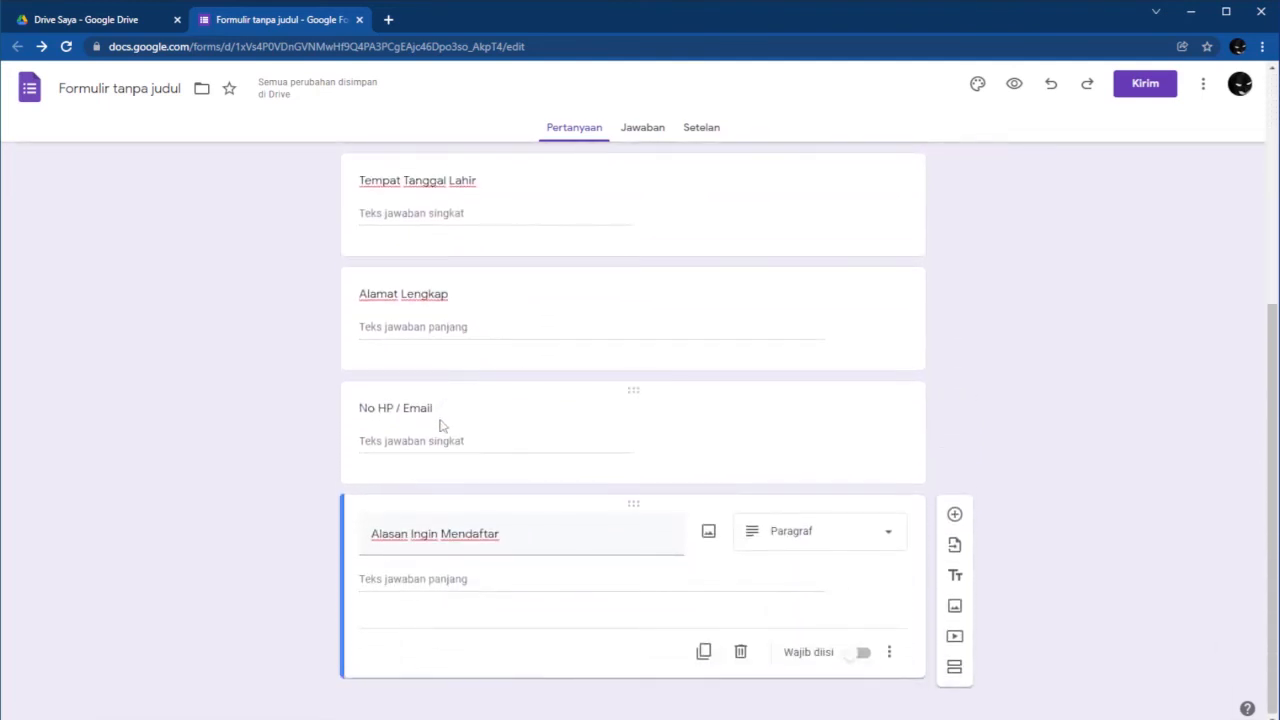
Open the form preview and dismiss the autosave notice.
{"action": "left_click", "coordinate": [1013, 88]}
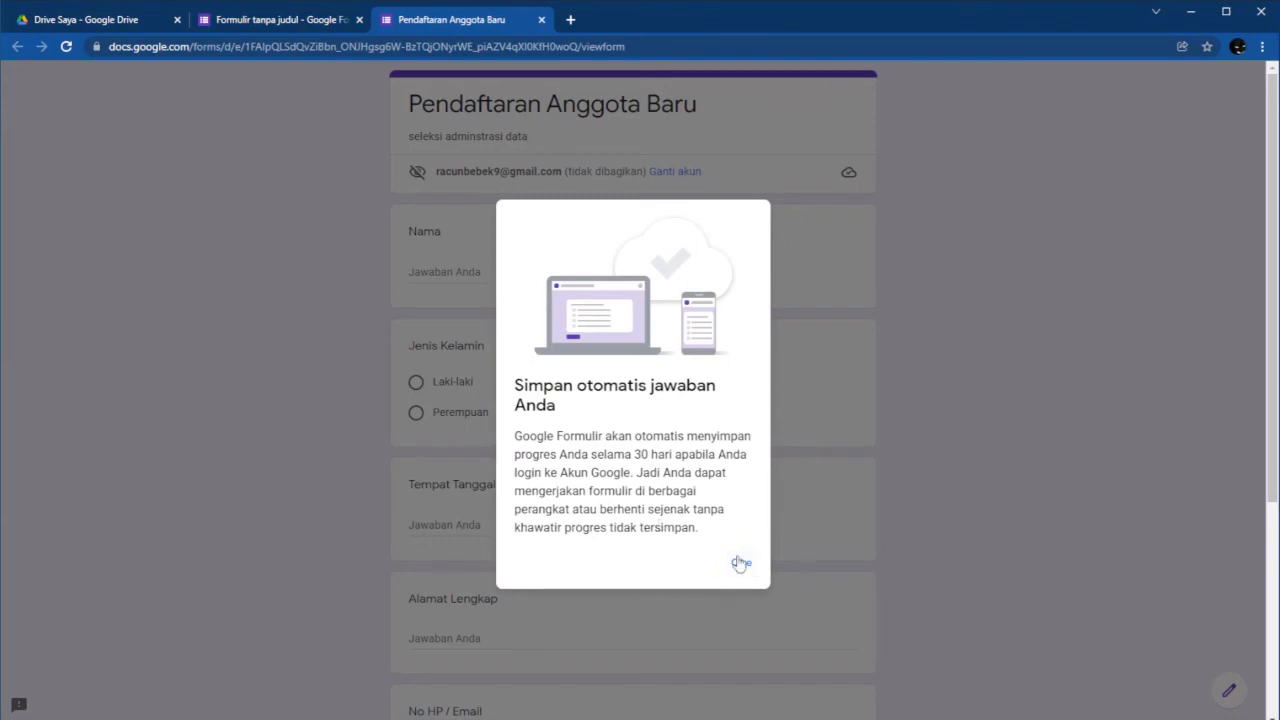
{"action": "left_click", "coordinate": [741, 563]}
{"action": "scroll", "coordinate": [493, 304], "scroll_direction": "down", "scroll_amount": 1}
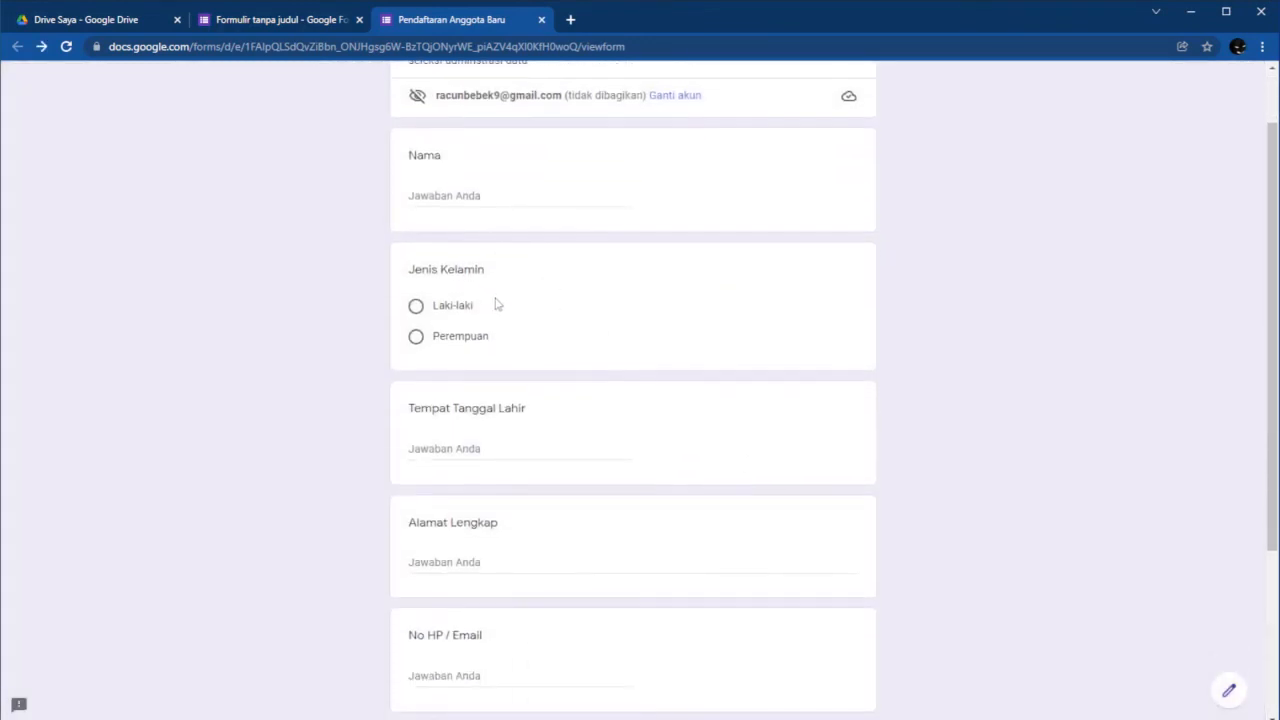
{"action": "scroll", "coordinate": [632, 309], "scroll_direction": "up", "scroll_amount": 1}
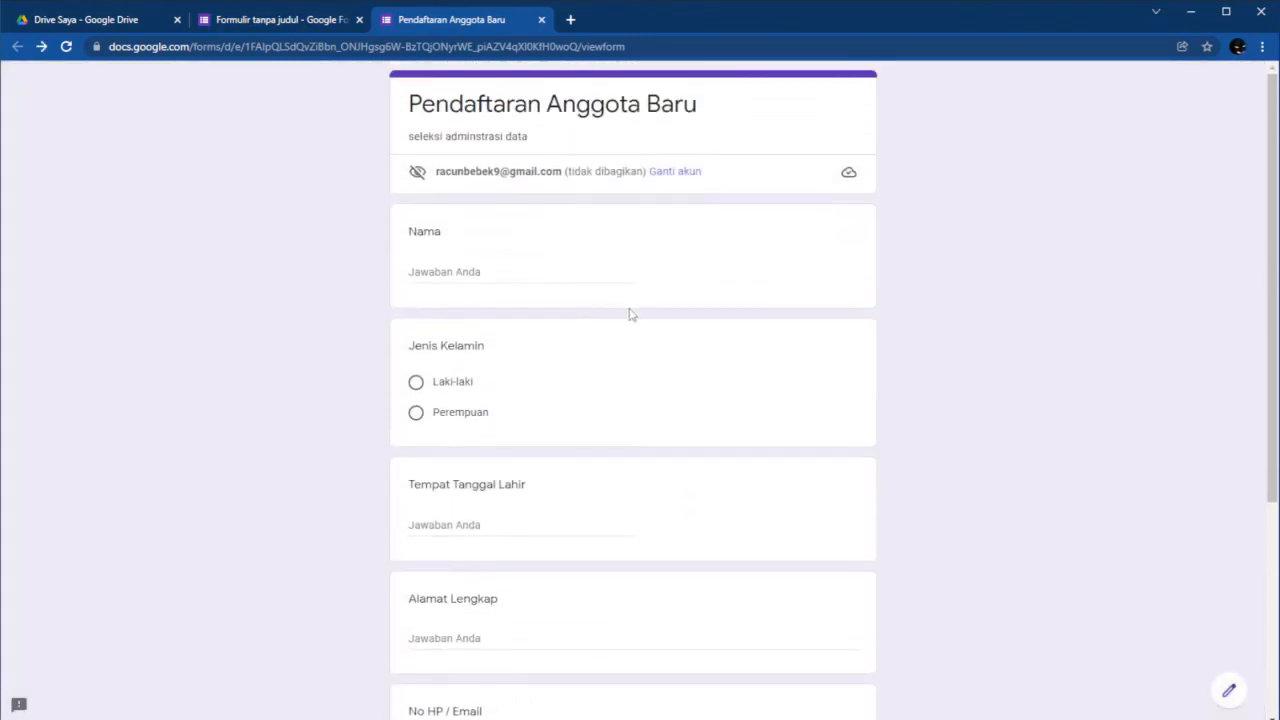
Answer Nama, choose Laki-laki for Jenis Kelamin, and fill in Tempat Tanggal Lahir.
{"action": "left_click", "coordinate": [460, 276]}
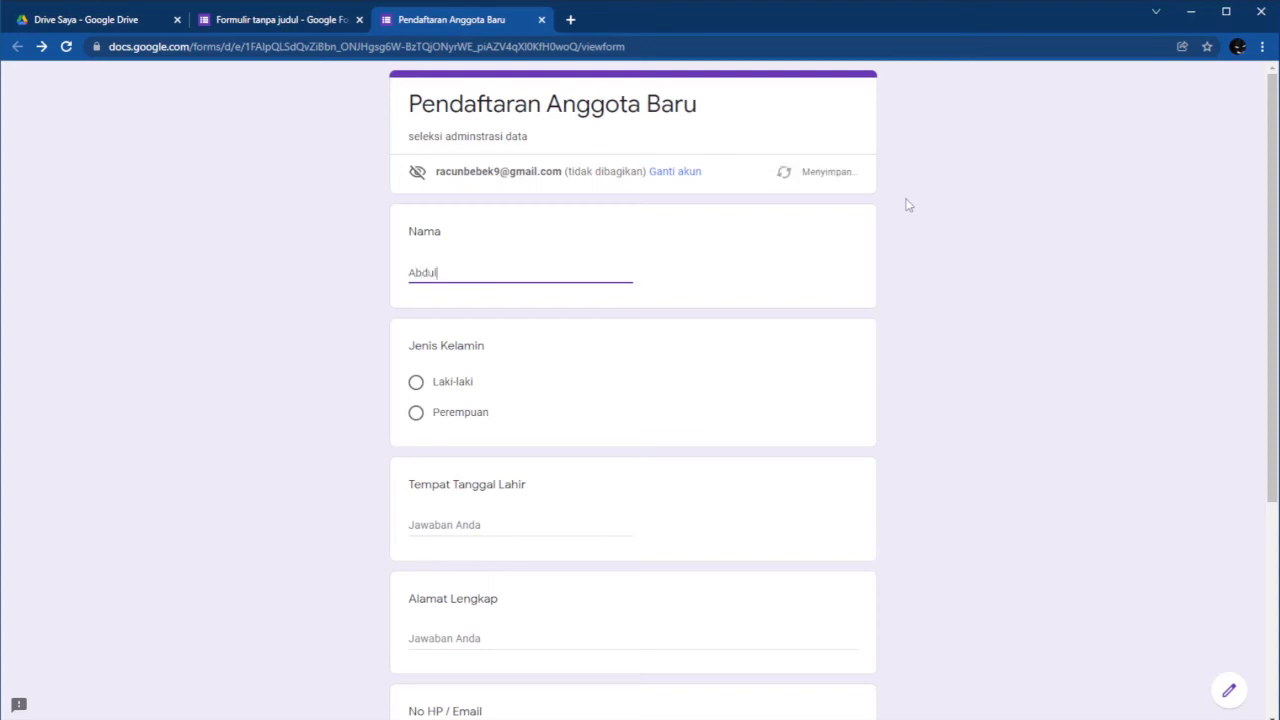
{"action": "key", "text": "Tab"}
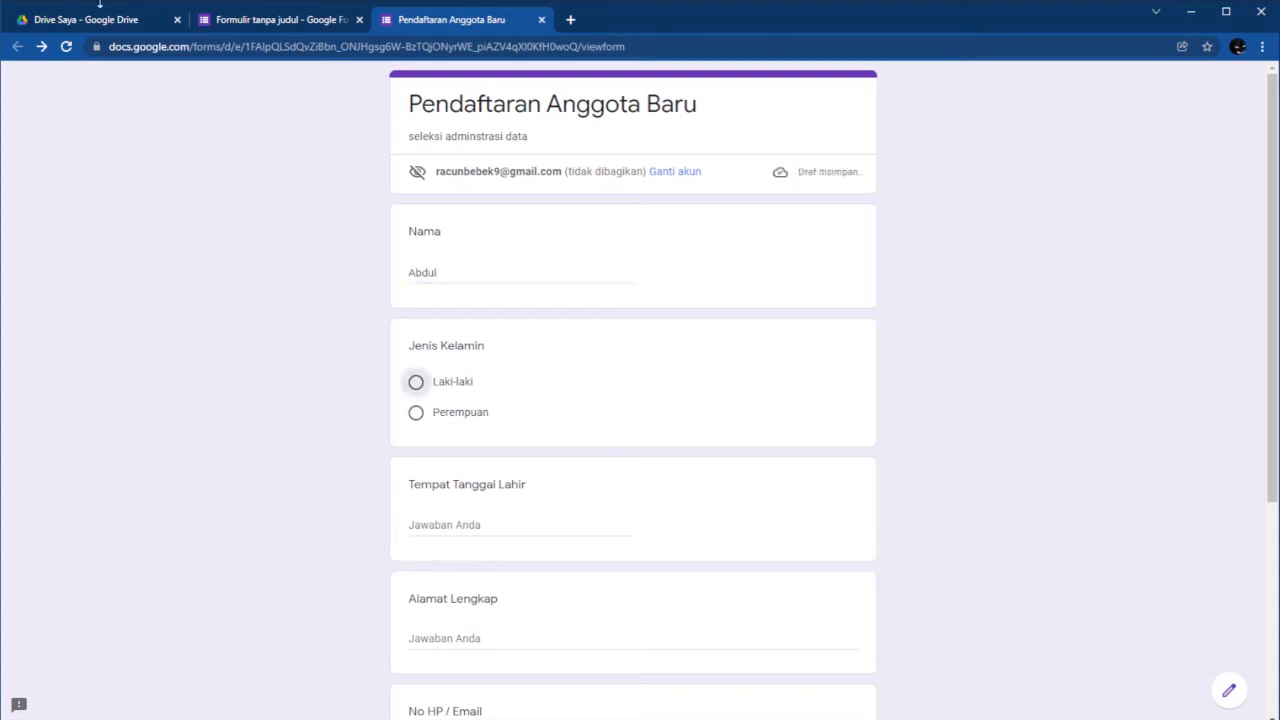
{"action": "left_click", "coordinate": [416, 382]}
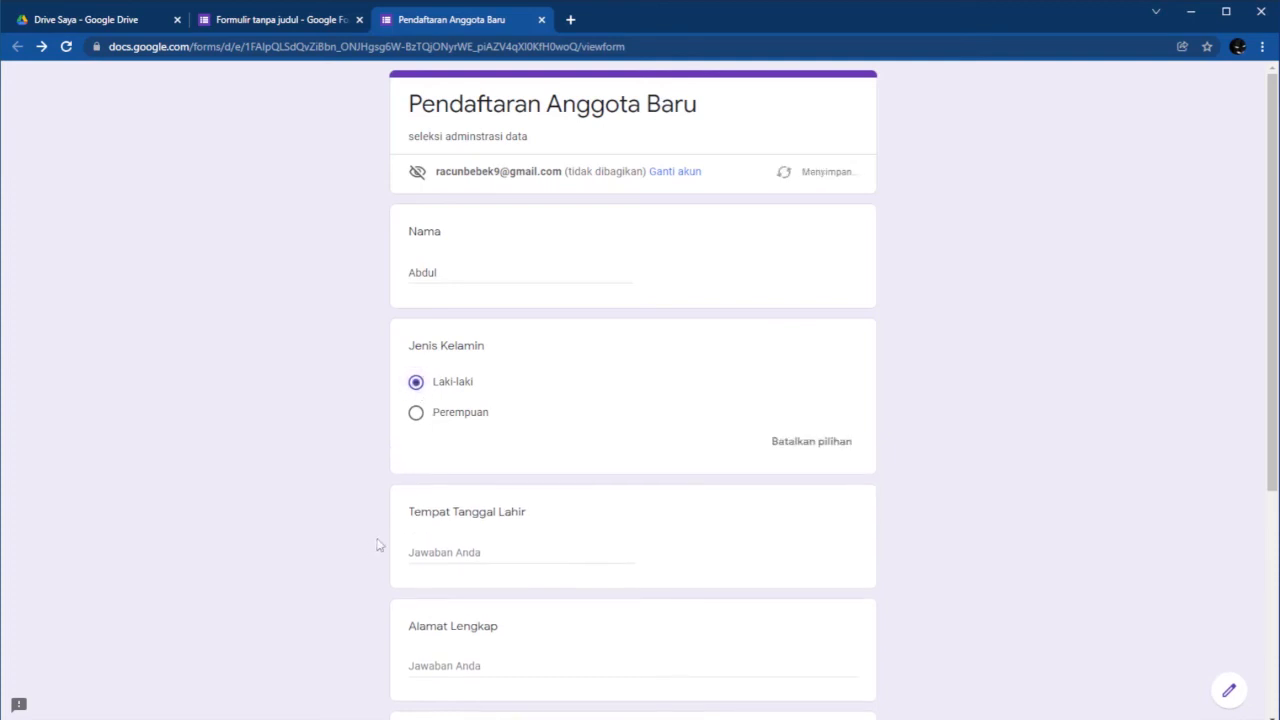
{"action": "scroll", "coordinate": [498, 541], "scroll_direction": "down", "scroll_amount": 1}
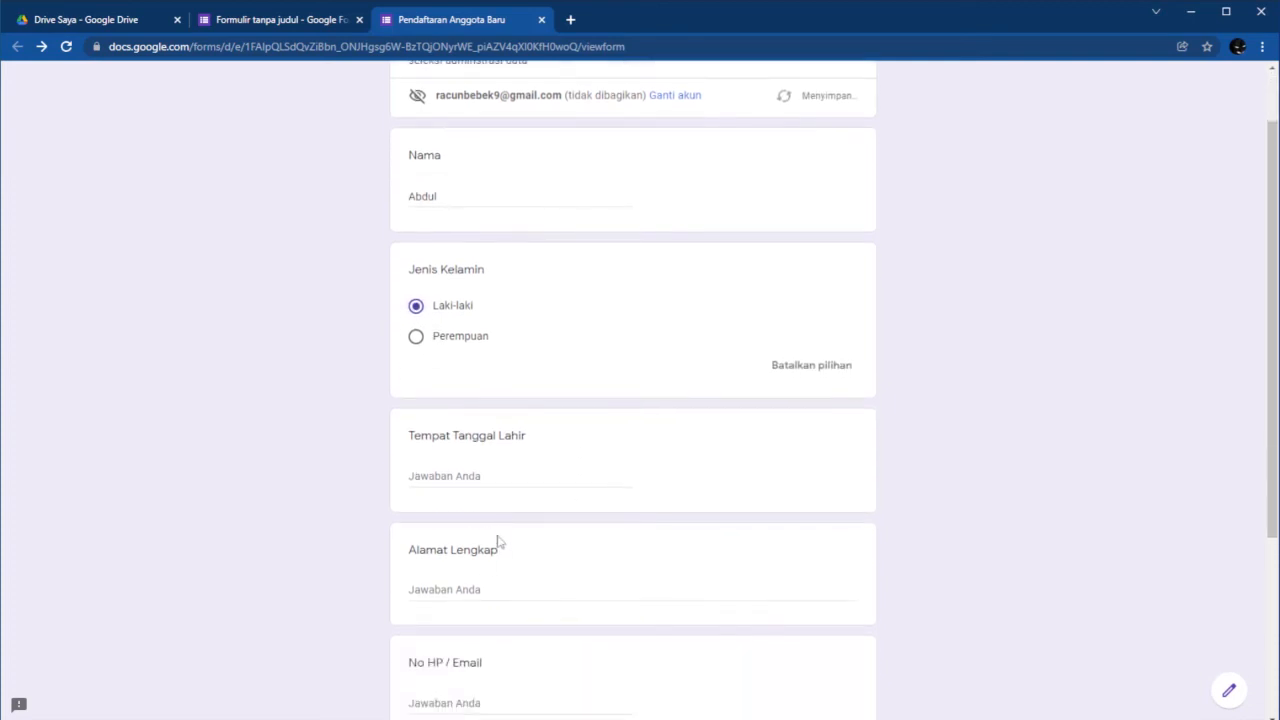
{"action": "left_click", "coordinate": [472, 478]}
{"action": "type", "text": "blora"}
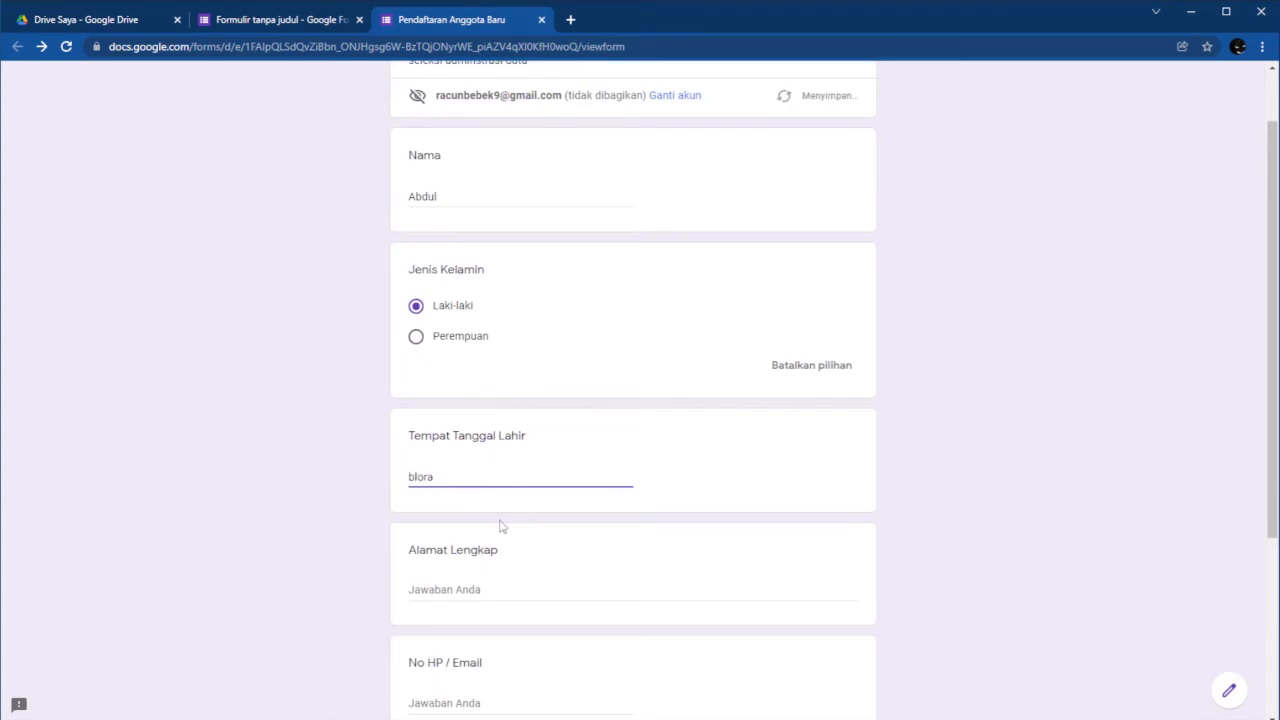
{"action": "type", "text": ", 8 maret 1945"}
Enter the respondent's full street address in Alamat Lengkap.
{"action": "scroll", "coordinate": [480, 530], "scroll_direction": "down", "scroll_amount": 1}
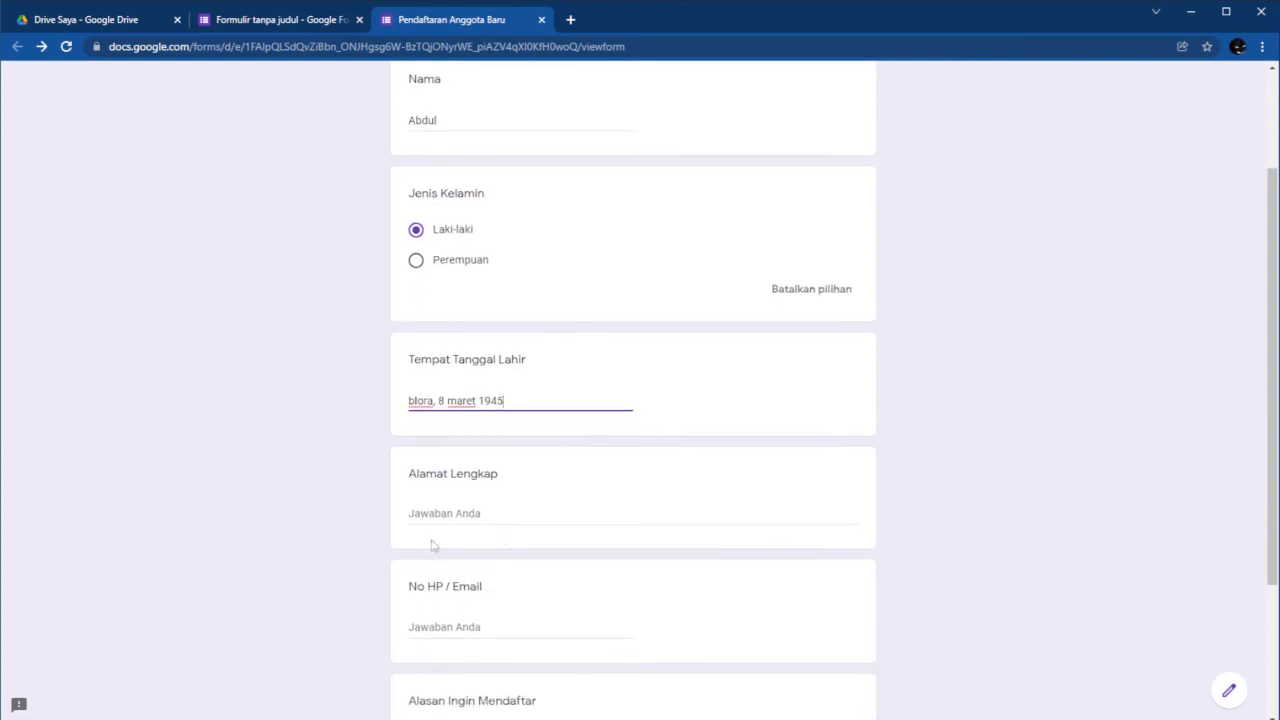
{"action": "left_click", "coordinate": [443, 510]}
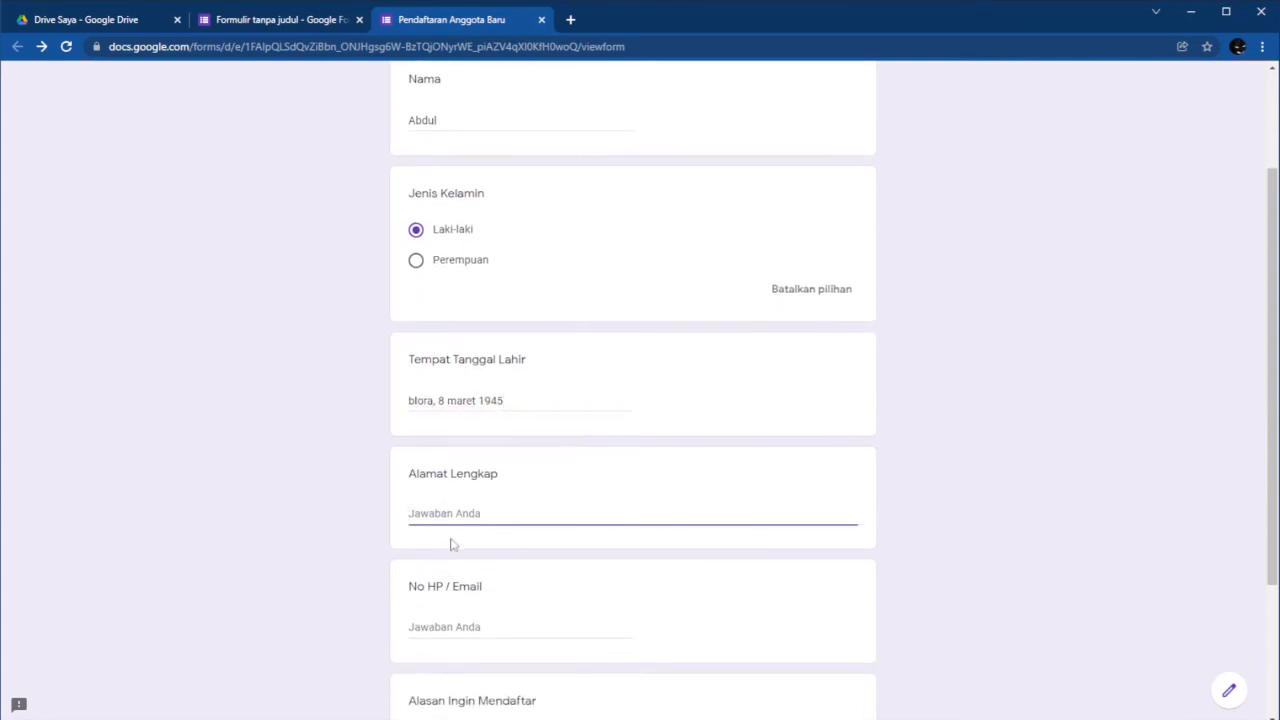
{"action": "type", "text": "blora,"}
{"action": "key", "text": "BackSpace"}
{"action": "key", "text": "BackSpace"}
{"action": "key", "text": "BackSpace"}
{"action": "key", "text": "BackSpace"}
{"action": "key", "text": "BackSpace"}
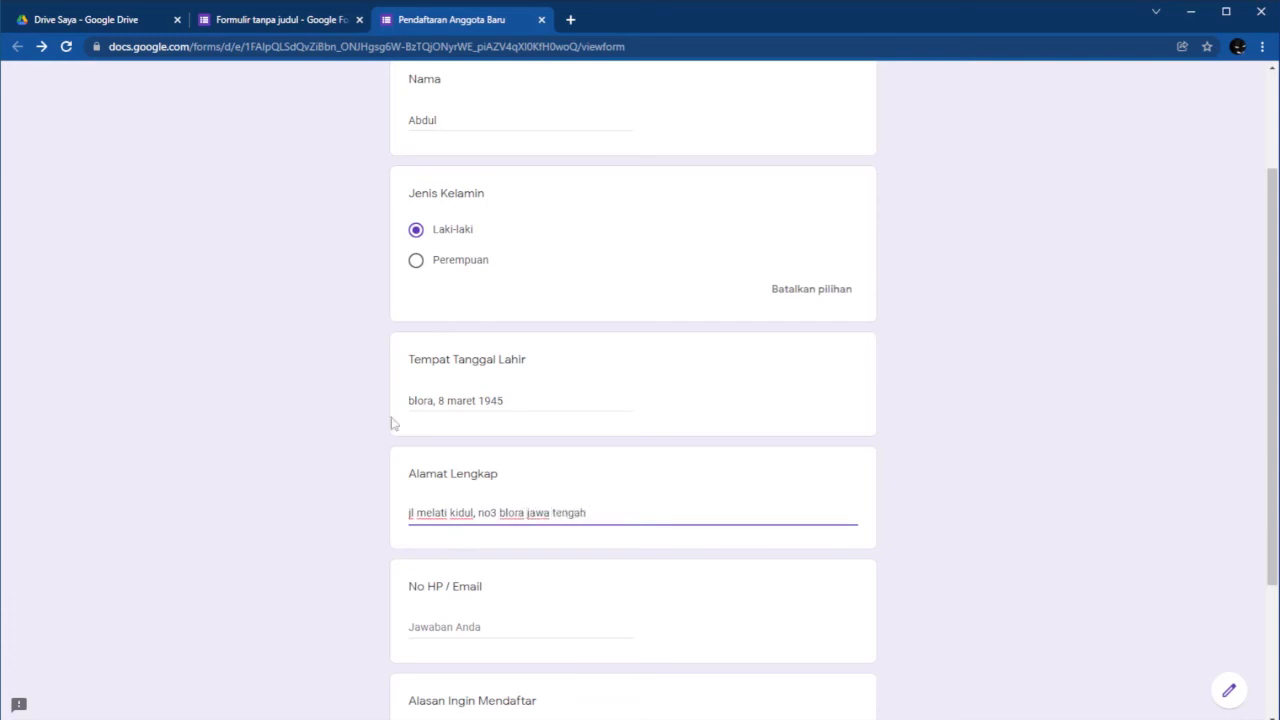
Fill No HP / Email with an email address, then replace it with a phone number.
{"action": "scroll", "coordinate": [455, 520], "scroll_direction": "down", "scroll_amount": 2}
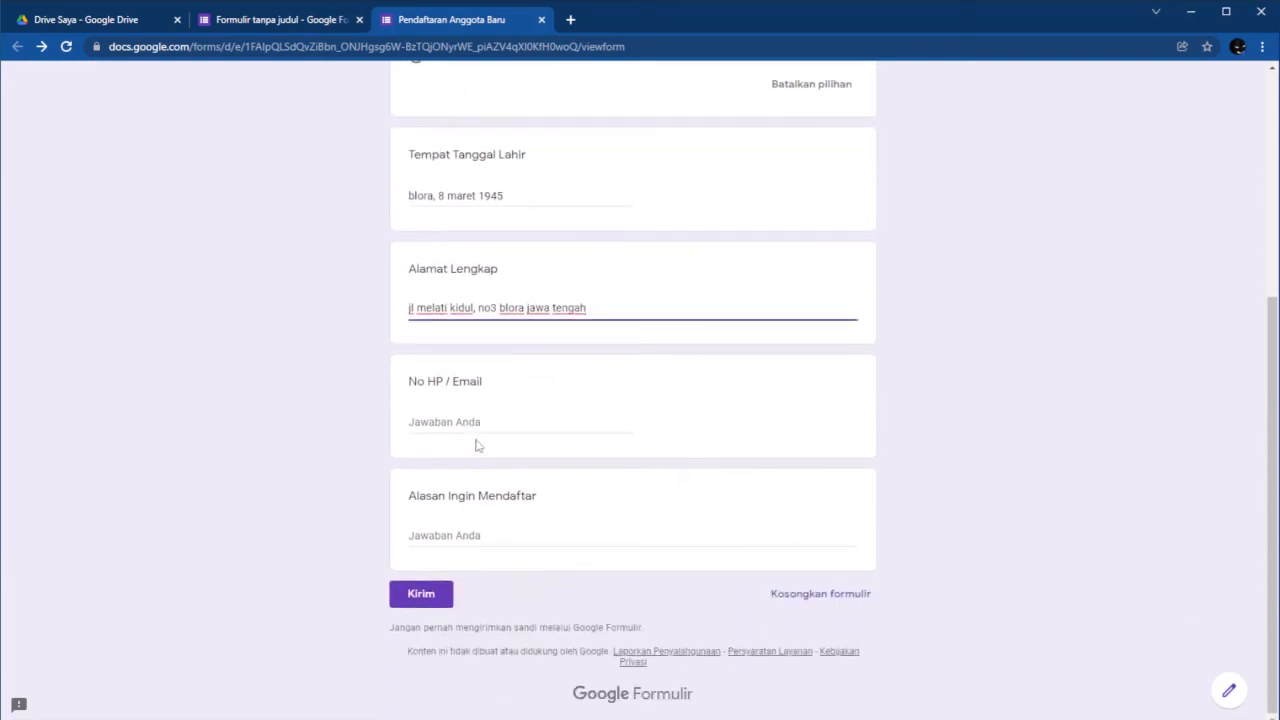
{"action": "left_click", "coordinate": [485, 422]}
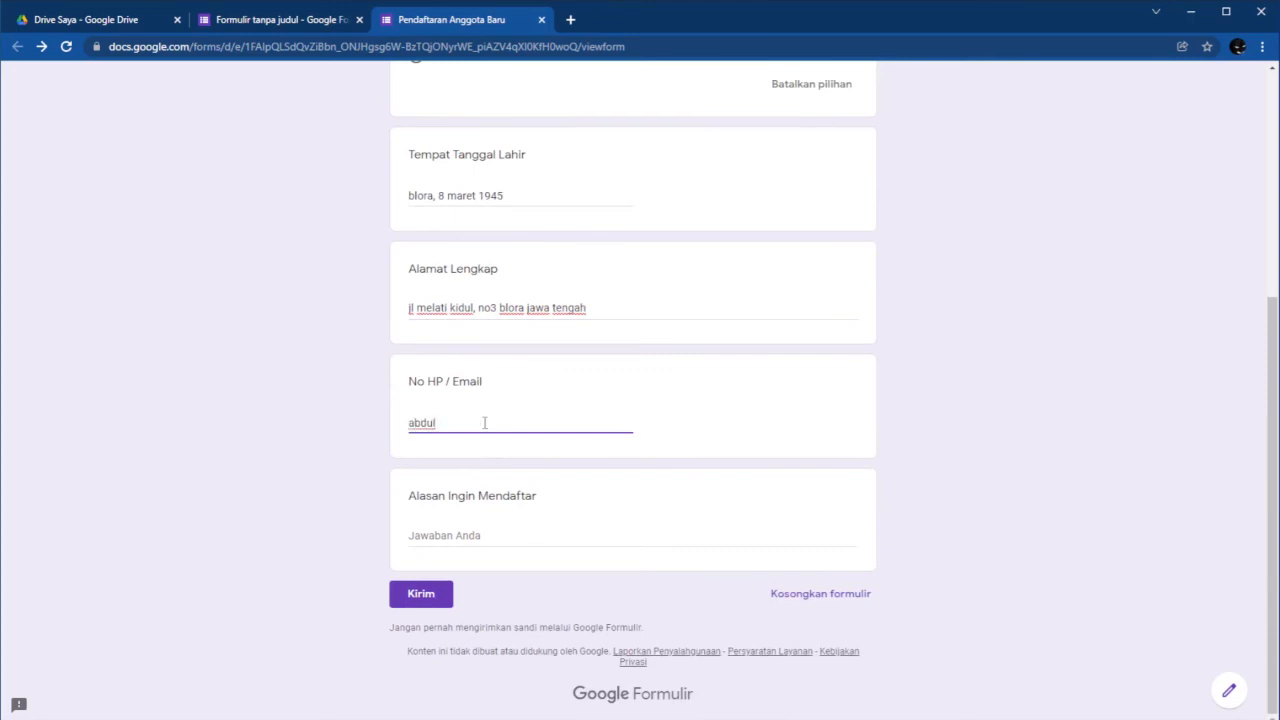
{"action": "scroll", "coordinate": [486, 420], "scroll_direction": "up", "scroll_amount": 5}
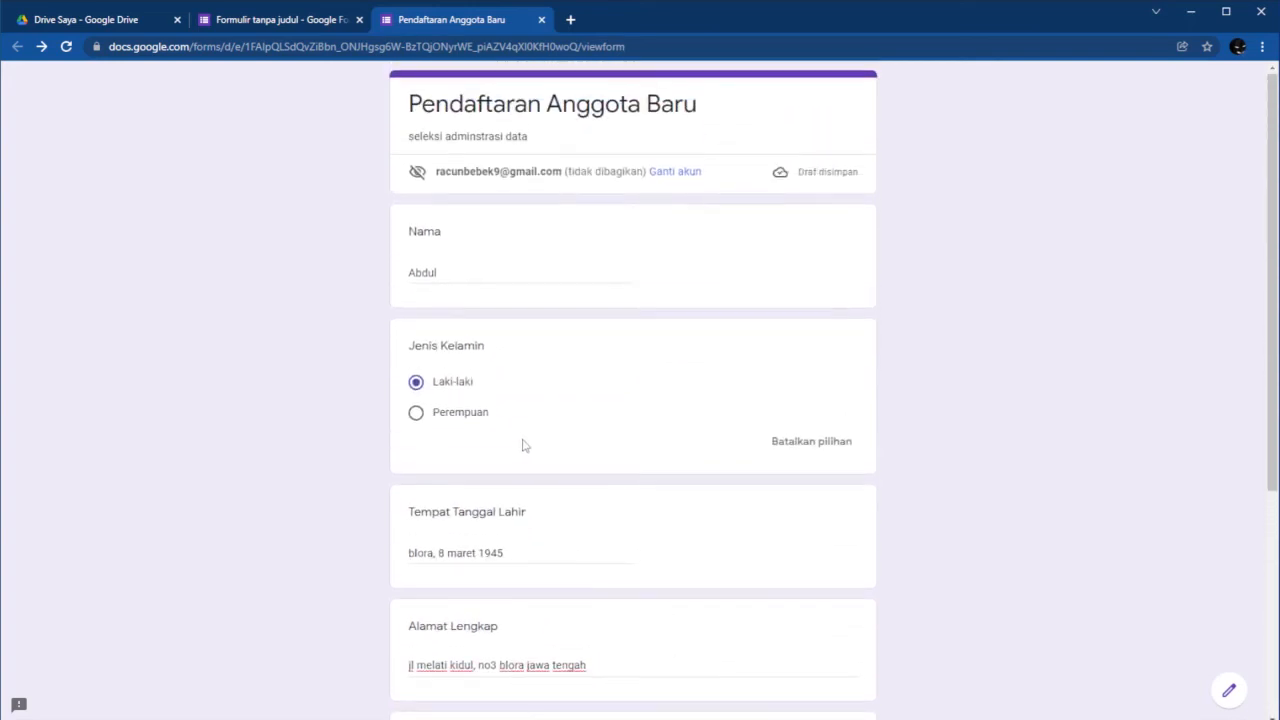
{"action": "scroll", "coordinate": [530, 400], "scroll_direction": "down", "scroll_amount": 5}
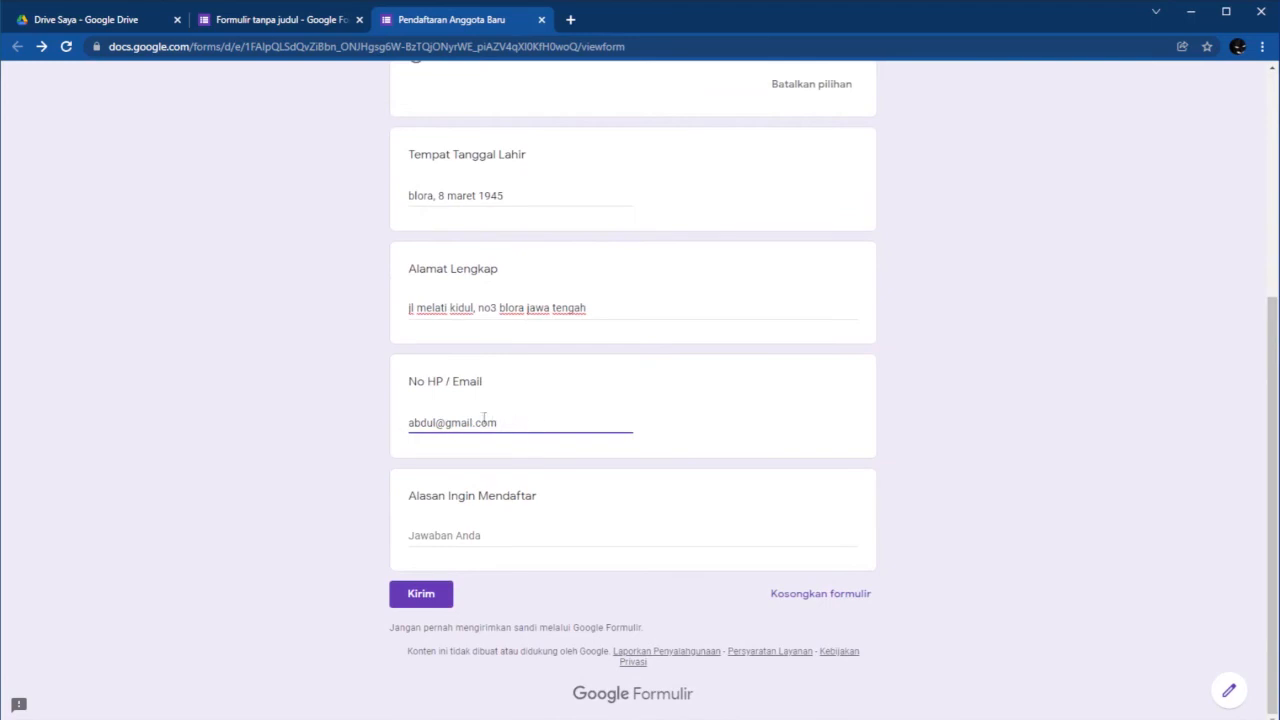
{"action": "left_click_drag", "start_coordinate": [498, 423], "coordinate": [314, 434]}
Answer Alasan Ingin Mendaftar with 'ingin menambah pengalaman dalam berorganisasi'.
{"action": "left_click", "coordinate": [444, 538]}
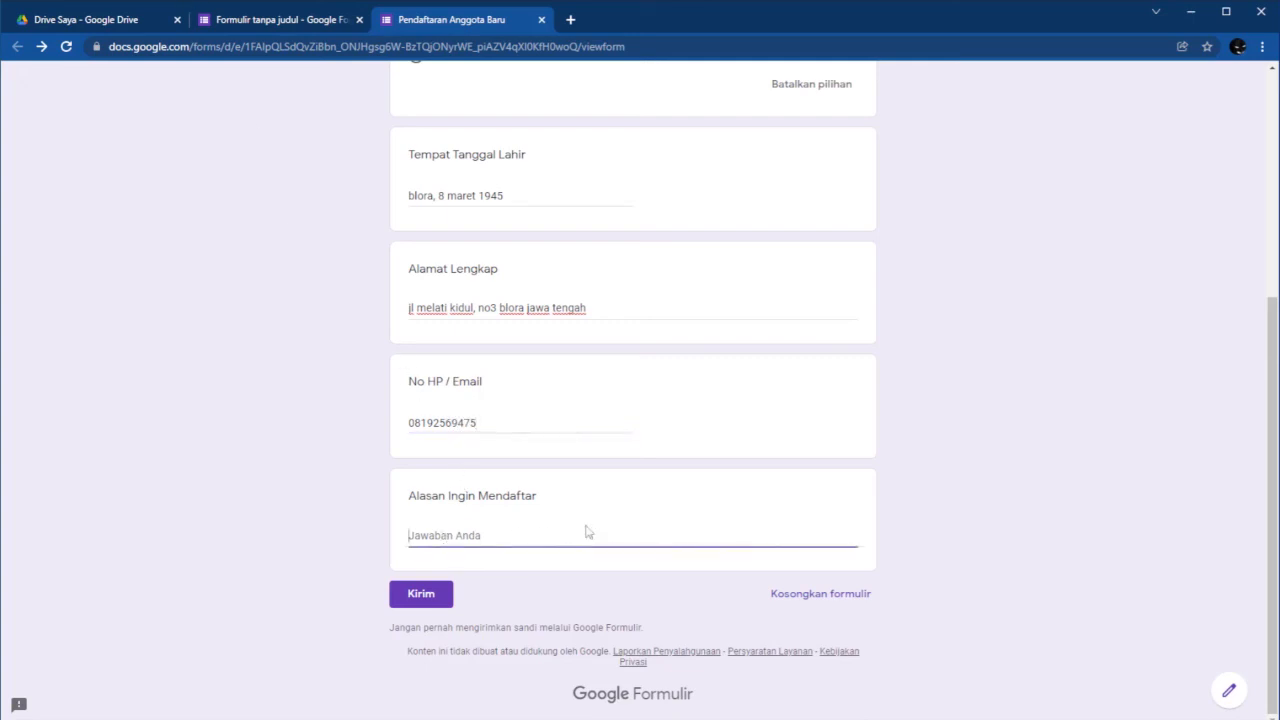
{"action": "type", "text": "i"}
{"action": "type", "text": "ngin menambah pe"}
{"action": "type", "text": "mn"}
{"action": "type", "text": "ngalaman dal"}
{"action": "type", "text": "am "}
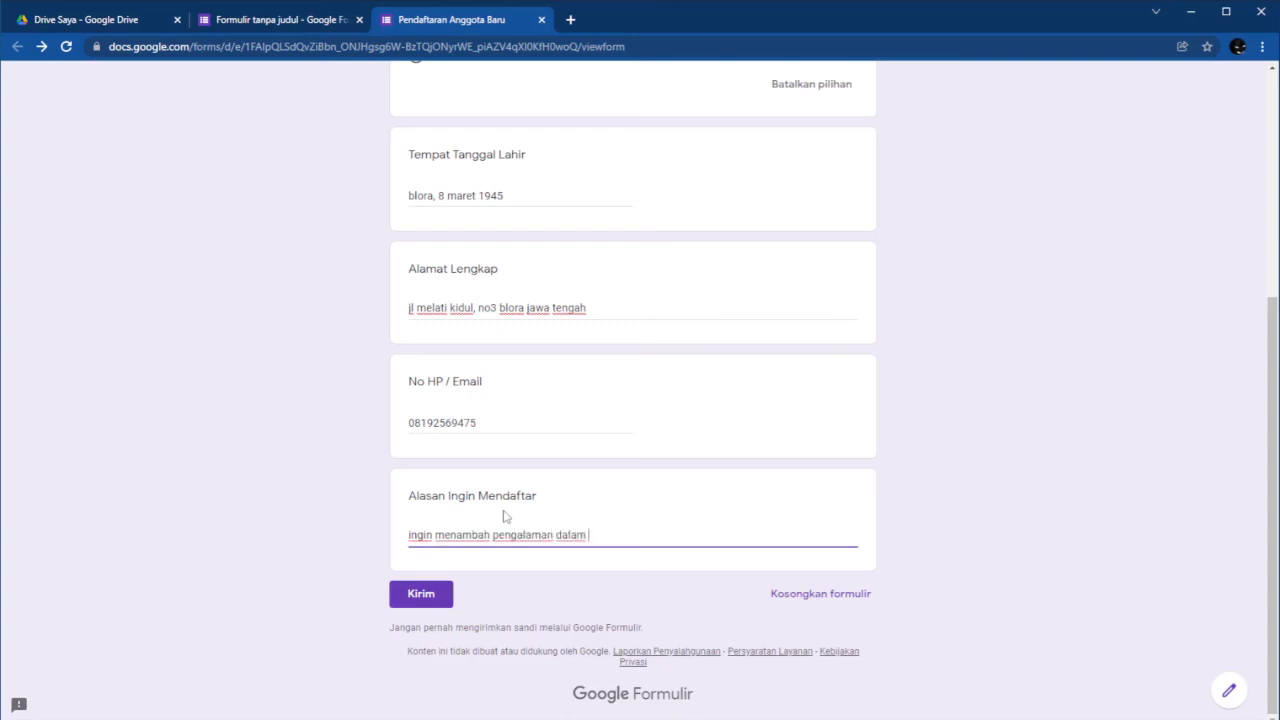
{"action": "type", "text": "e"}
{"action": "key", "text": "BackSpace"}
{"action": "type", "text": "berorganisasi"}
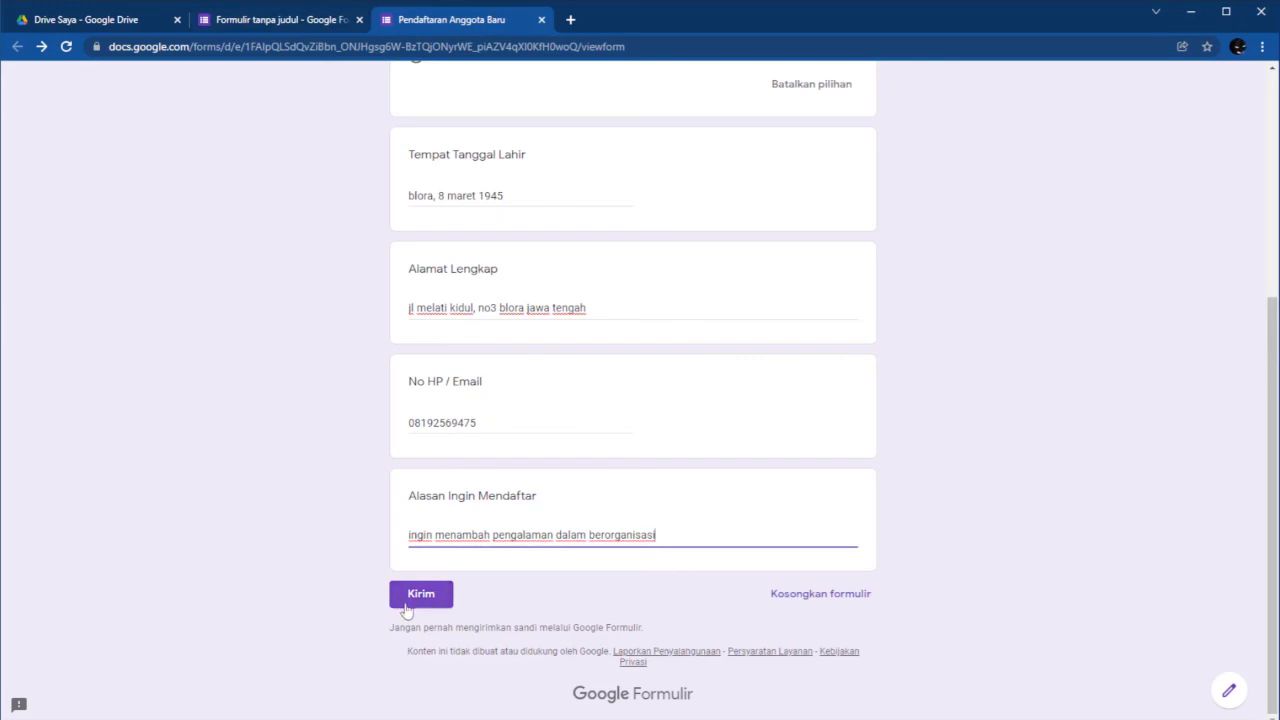
{"action": "scroll", "coordinate": [597, 546], "scroll_direction": "up", "scroll_amount": 4}
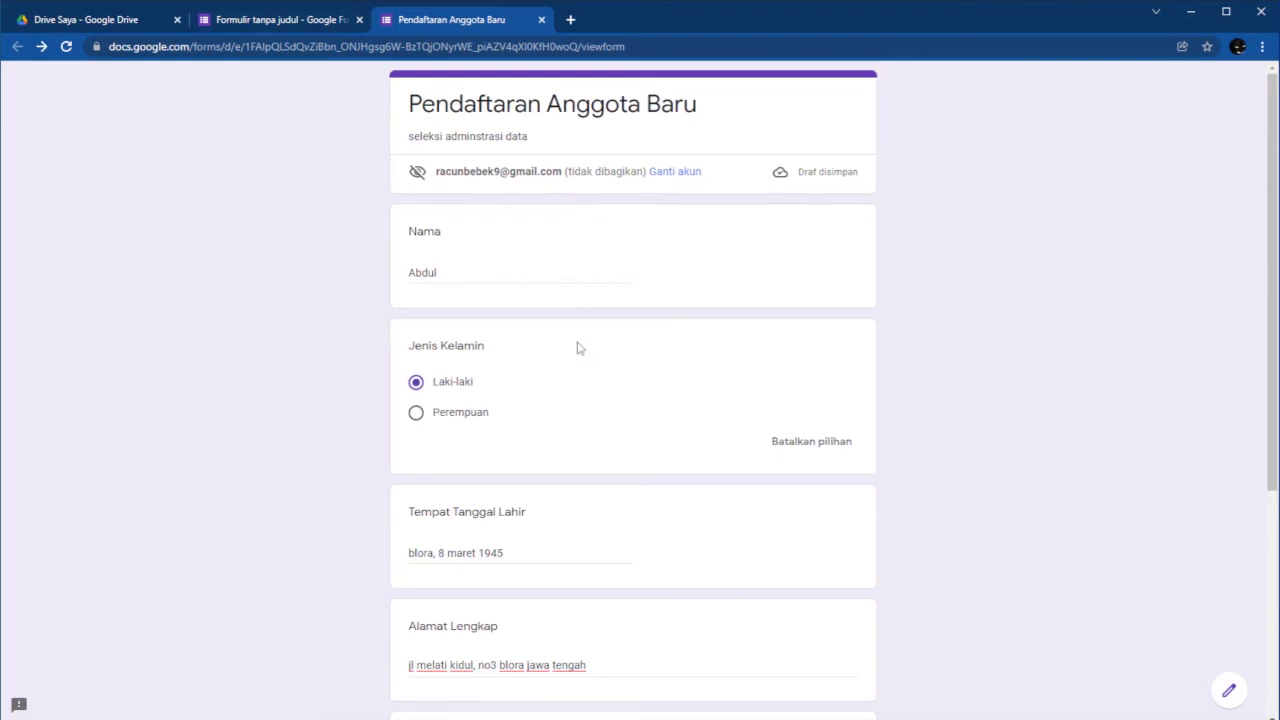
Correct the surname in the Nama answer and submit the test response.
{"action": "scroll", "coordinate": [577, 350], "scroll_direction": "down", "scroll_amount": 2}
{"action": "scroll", "coordinate": [565, 335], "scroll_direction": "up", "scroll_amount": 1}
{"action": "left_click", "coordinate": [481, 197]}
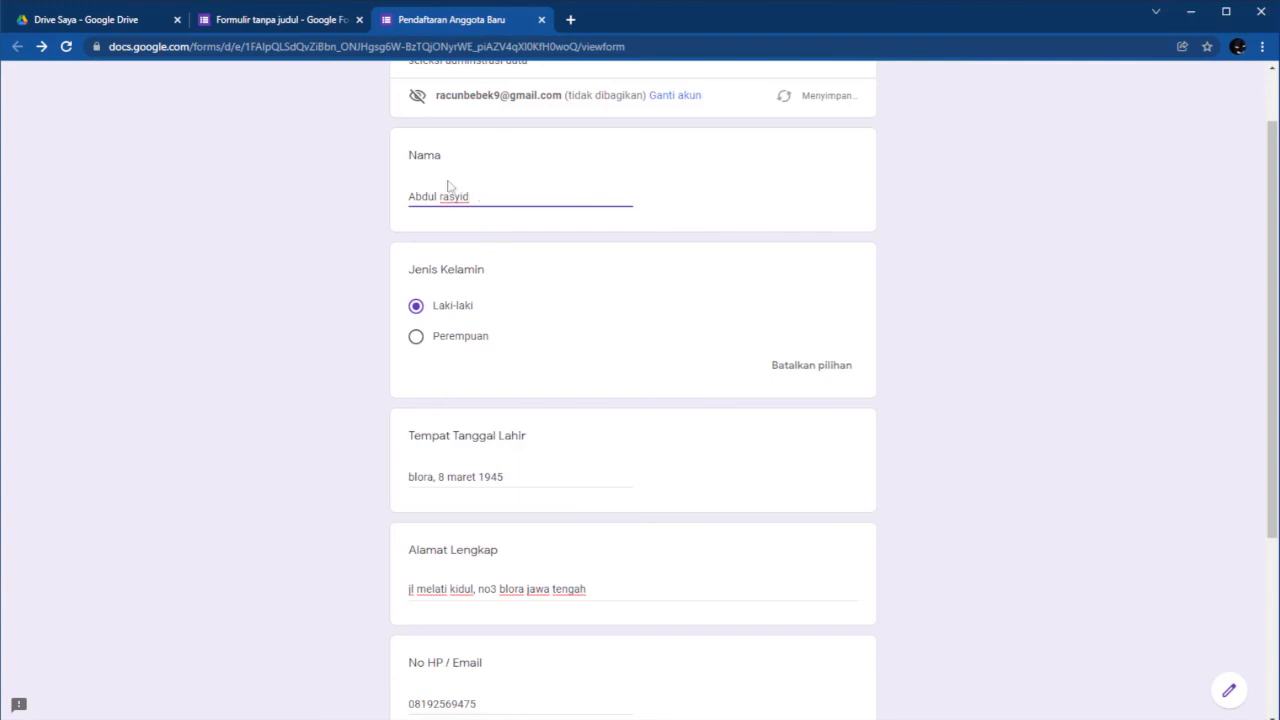
{"action": "left_click_drag", "start_coordinate": [481, 197], "coordinate": [440, 194]}
{"action": "key", "text": "BackSpace"}
{"action": "left_click_drag", "start_coordinate": [469, 197], "coordinate": [458, 196]}
{"action": "scroll", "coordinate": [628, 470], "scroll_direction": "down", "scroll_amount": 3}
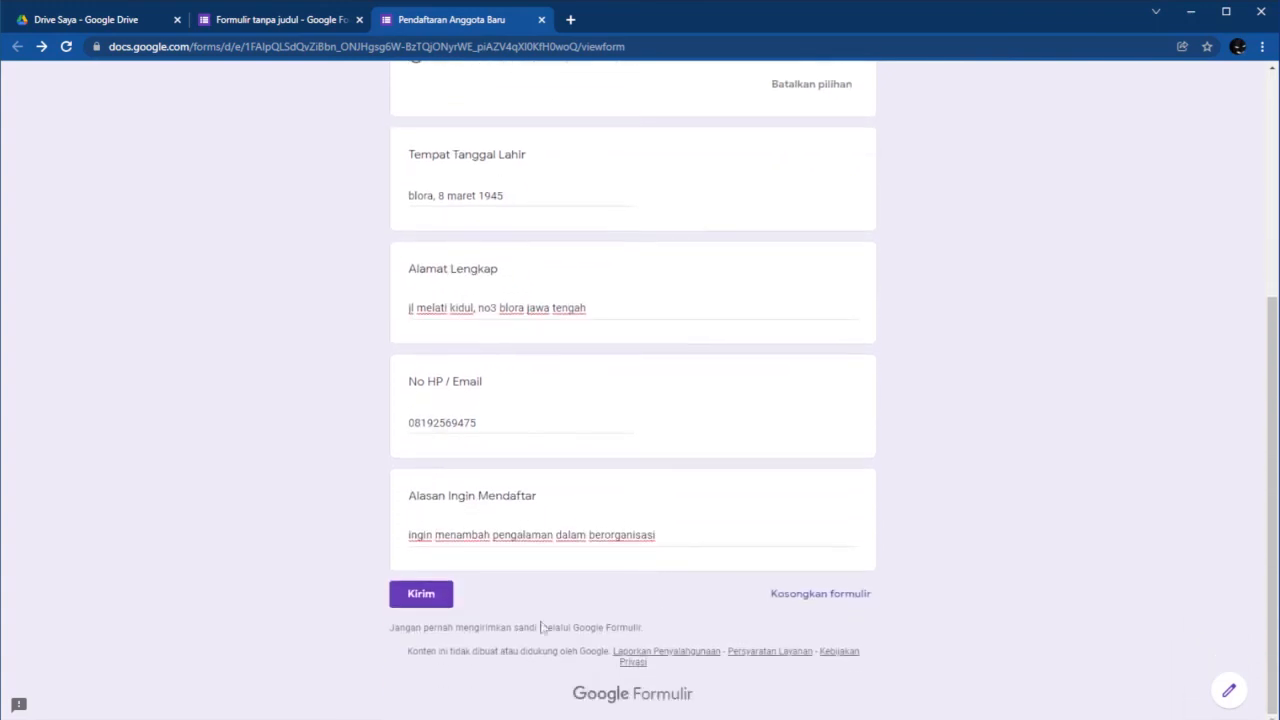
{"action": "left_click", "coordinate": [420, 597]}
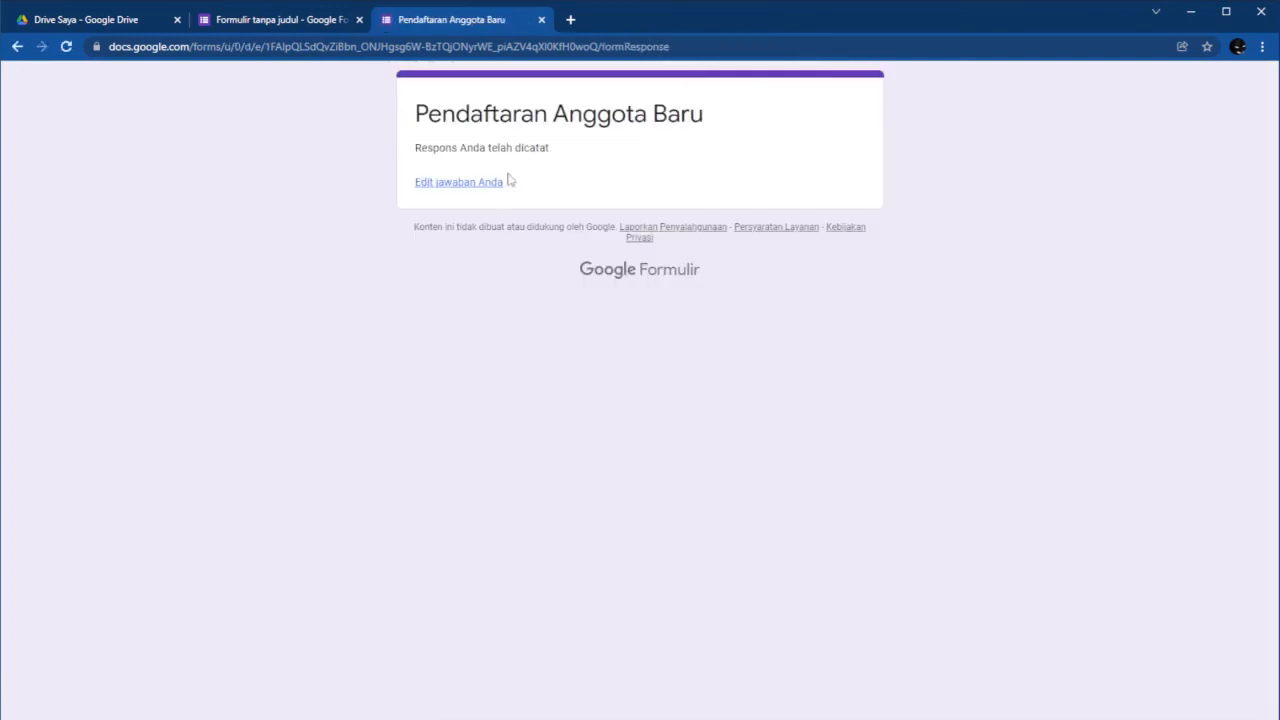
Reopen the submitted response, replace the surname in Nama, and resubmit it.
{"action": "left_click", "coordinate": [490, 192]}
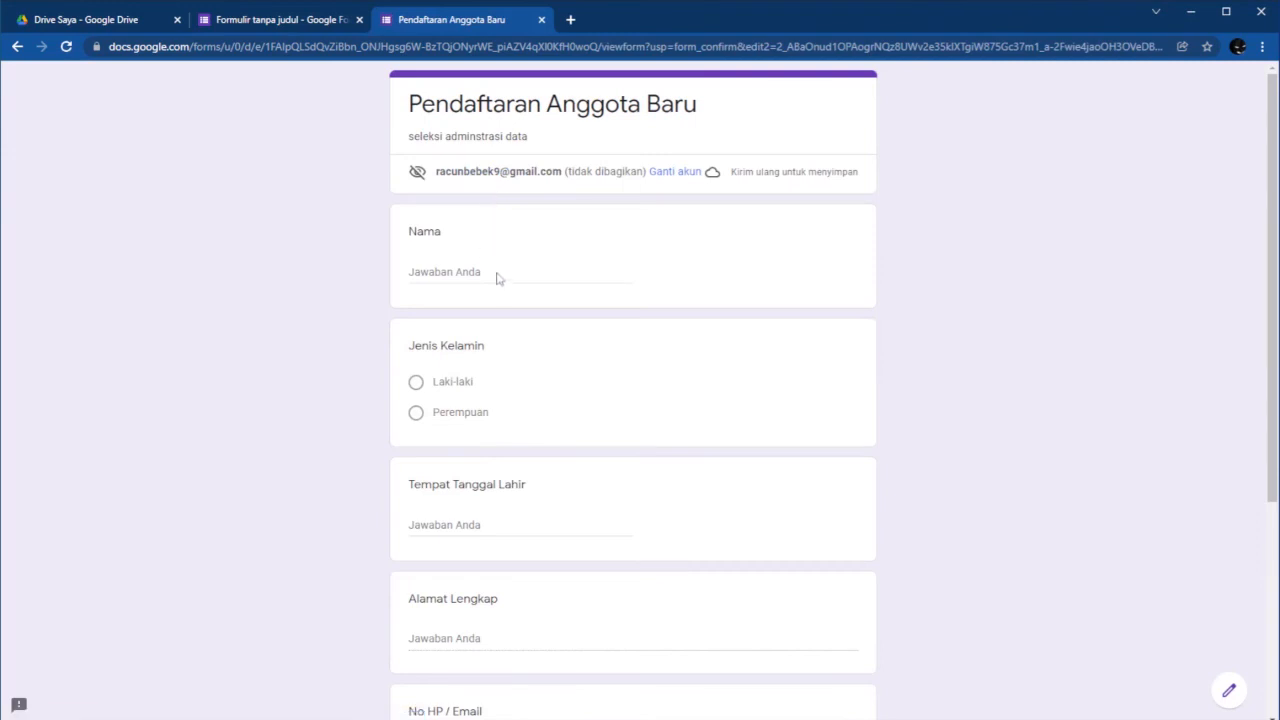
{"action": "left_click_drag", "start_coordinate": [497, 271], "coordinate": [437, 265]}
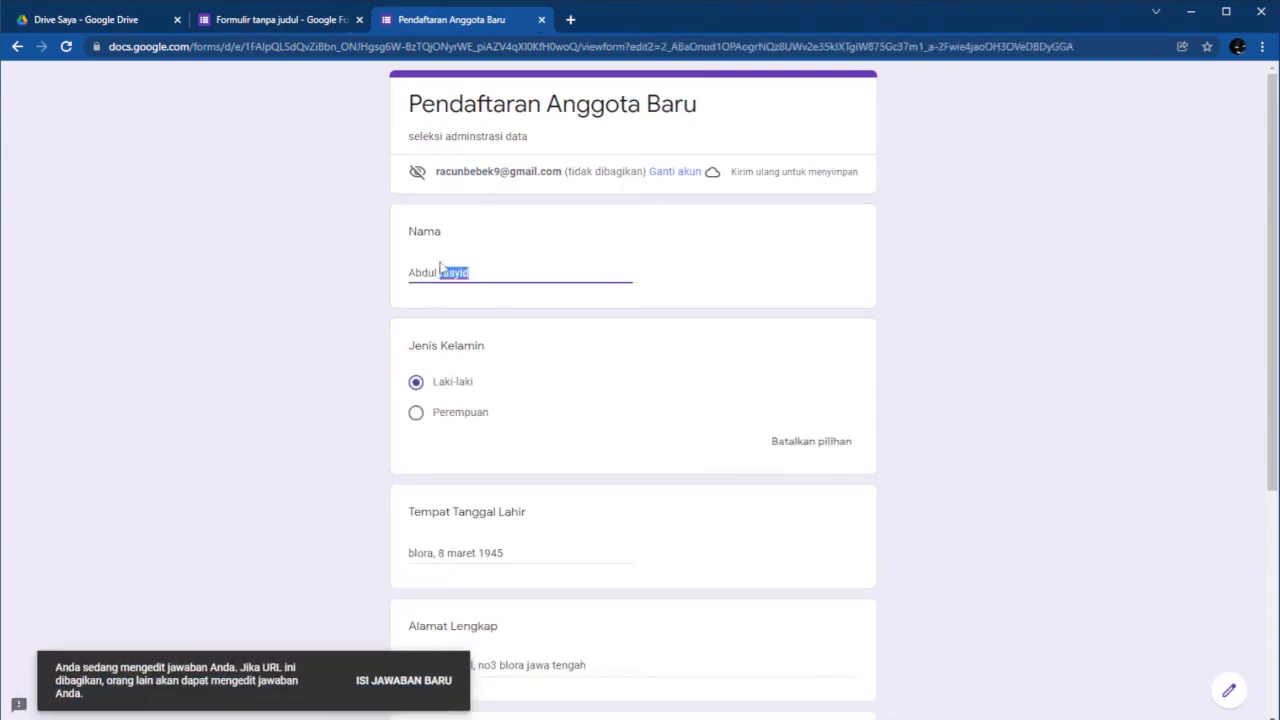
{"action": "scroll", "coordinate": [634, 389], "scroll_direction": "down", "scroll_amount": 4}
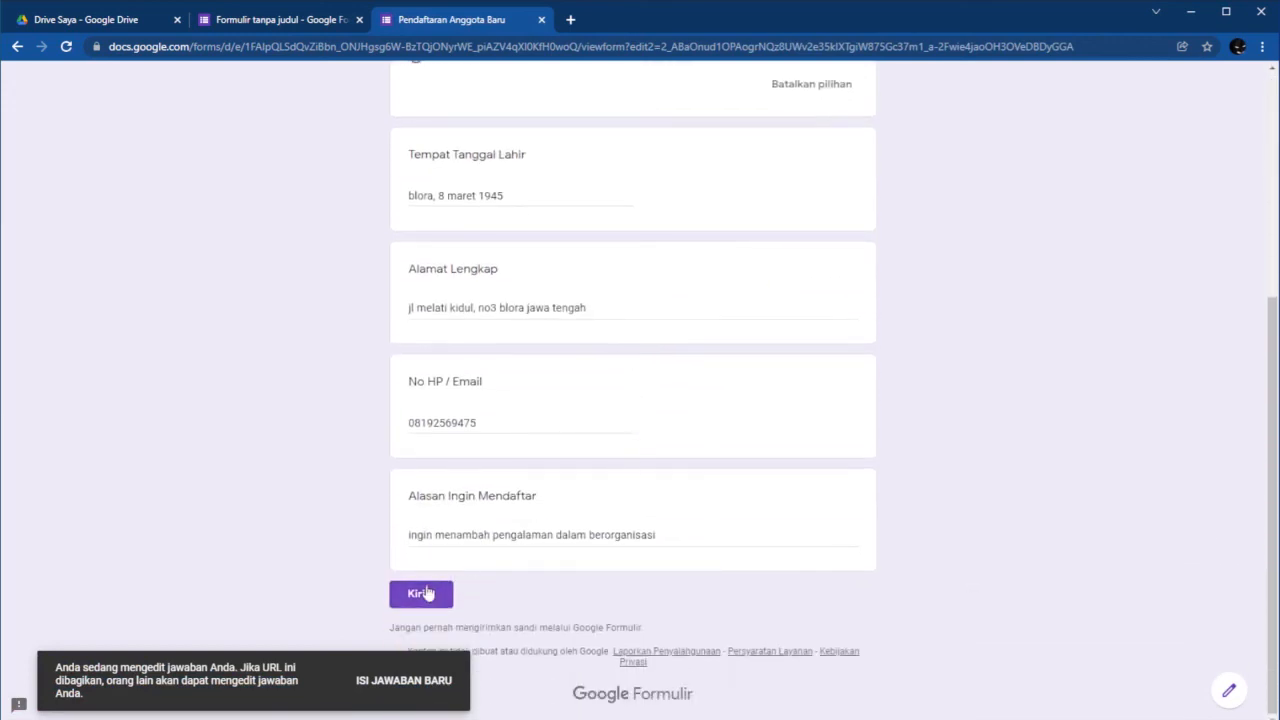
{"action": "left_click", "coordinate": [426, 594]}
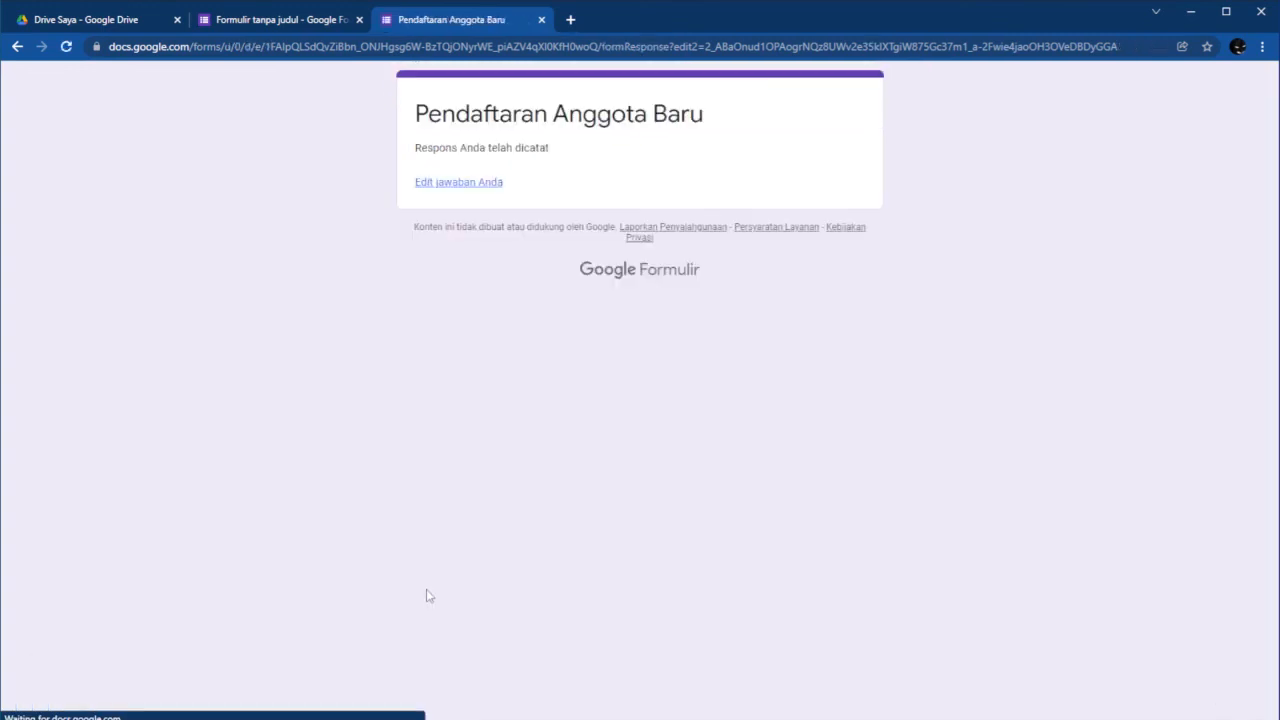
Open the Jawaban summary showing 1 response and a 100% Laki-laki gender chart.
{"action": "left_click", "coordinate": [294, 20]}
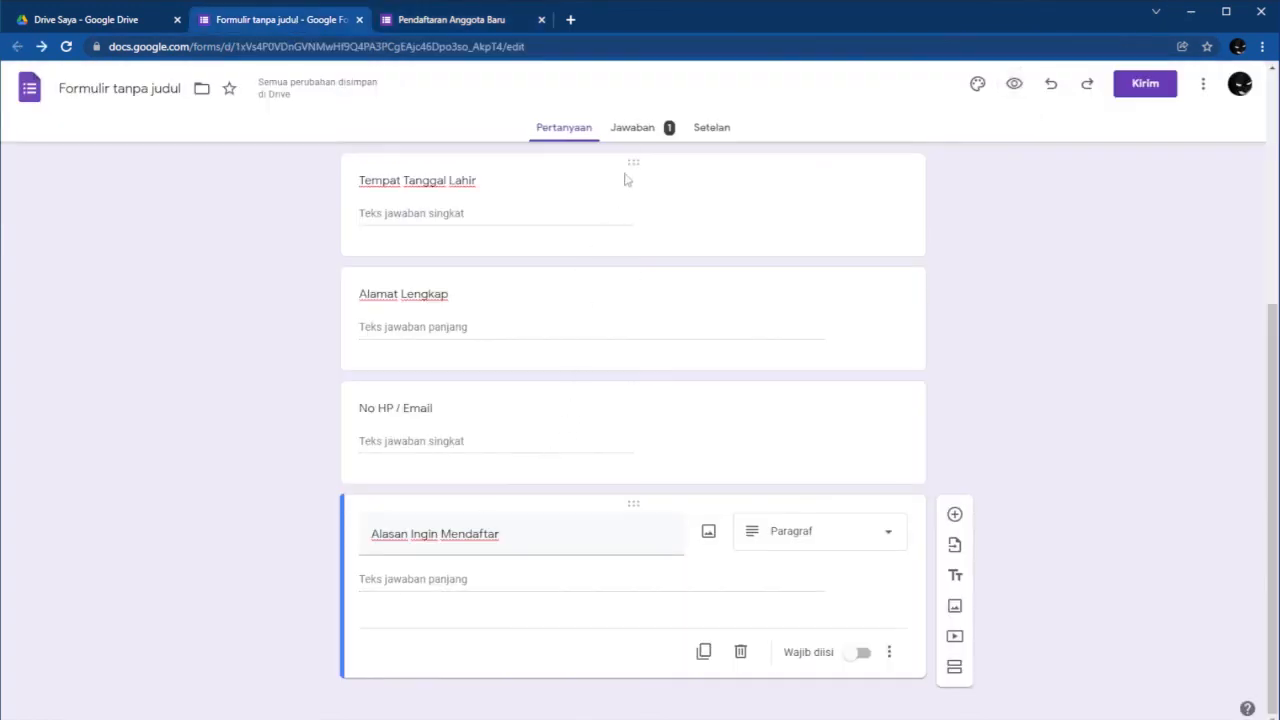
{"action": "left_click", "coordinate": [625, 132]}
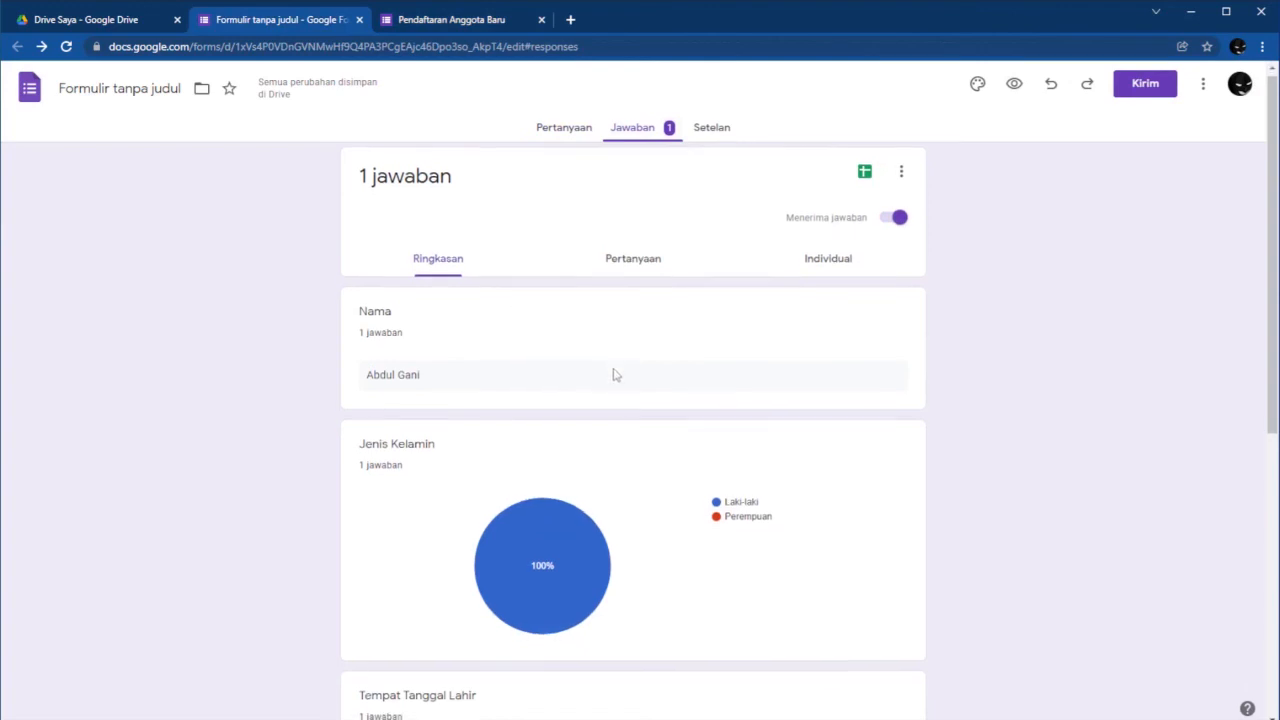
{"action": "scroll", "coordinate": [615, 372], "scroll_direction": "down", "scroll_amount": 2}
{"action": "scroll", "coordinate": [614, 380], "scroll_direction": "up", "scroll_amount": 2}
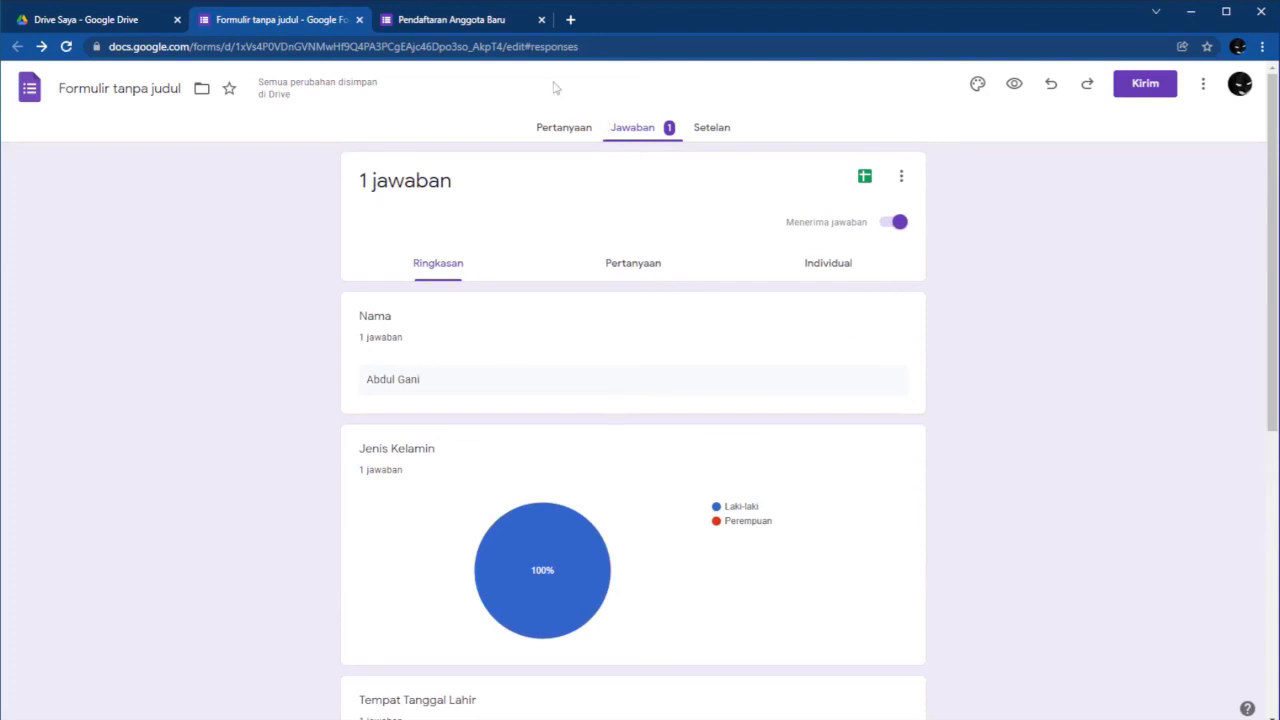
{"action": "scroll", "coordinate": [497, 368], "scroll_direction": "down", "scroll_amount": 2}
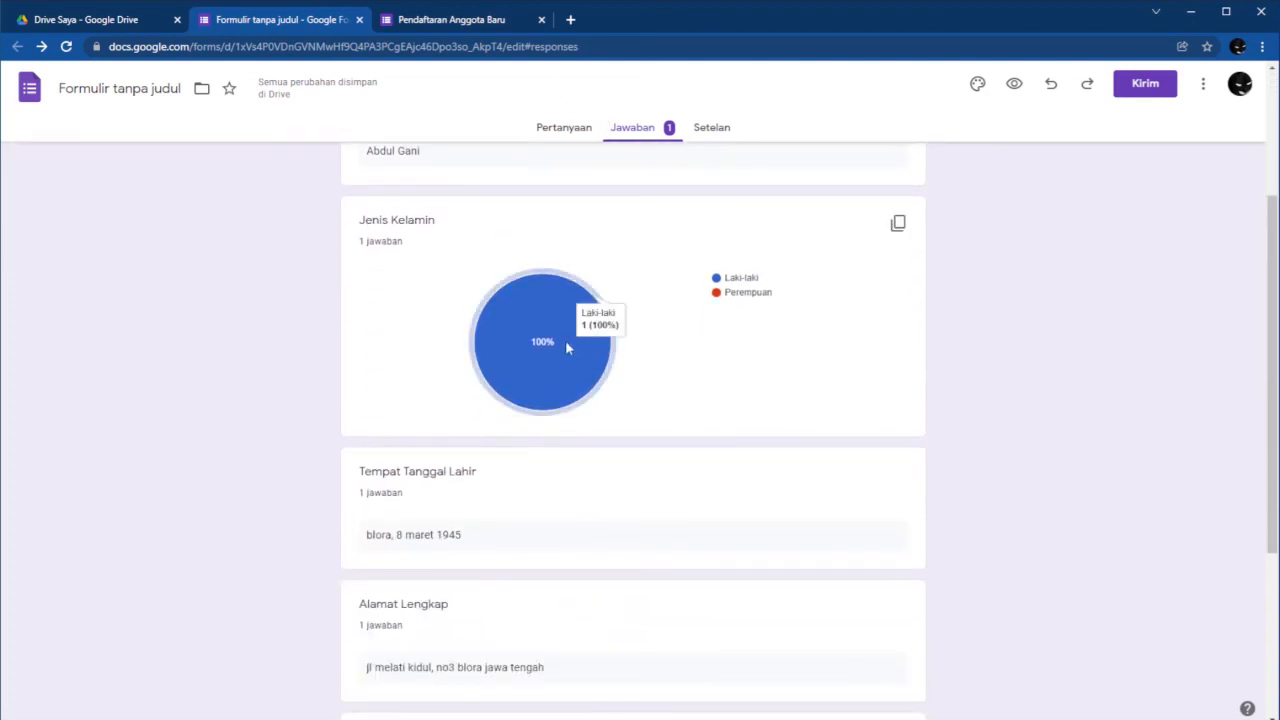
{"action": "scroll", "coordinate": [534, 443], "scroll_direction": "down", "scroll_amount": 2}
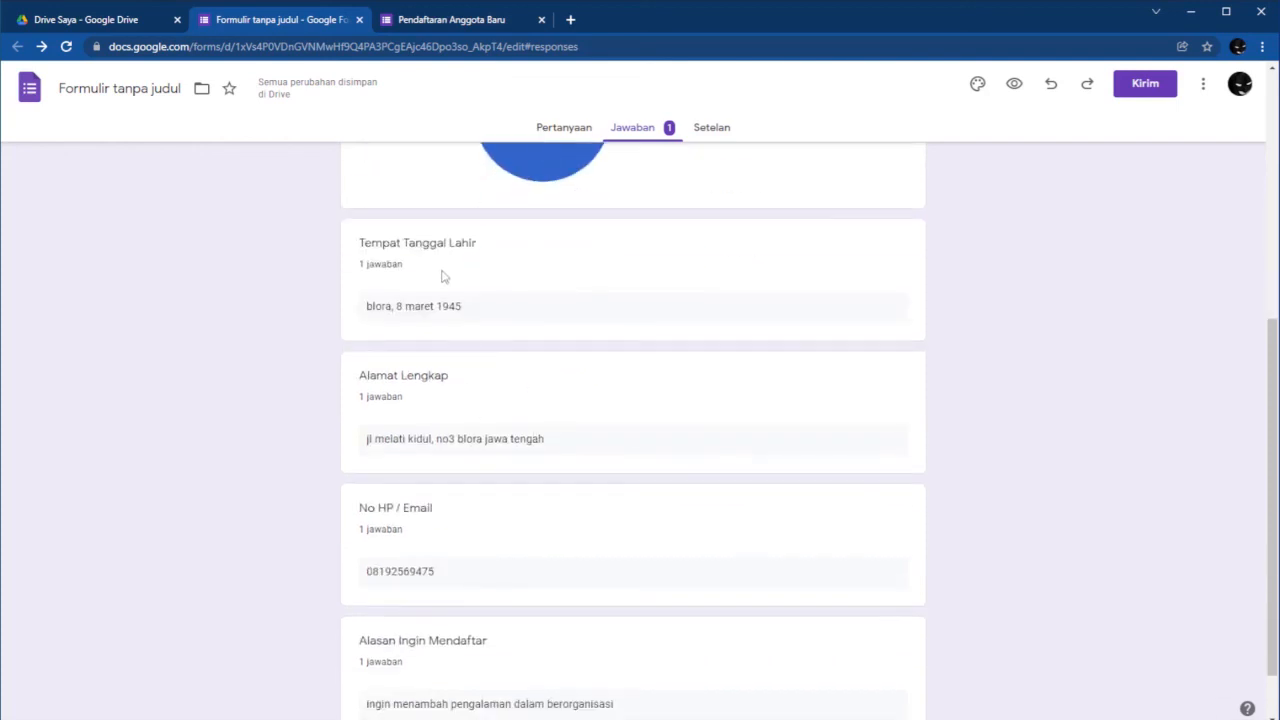
{"action": "scroll", "coordinate": [466, 443], "scroll_direction": "up", "scroll_amount": 5}
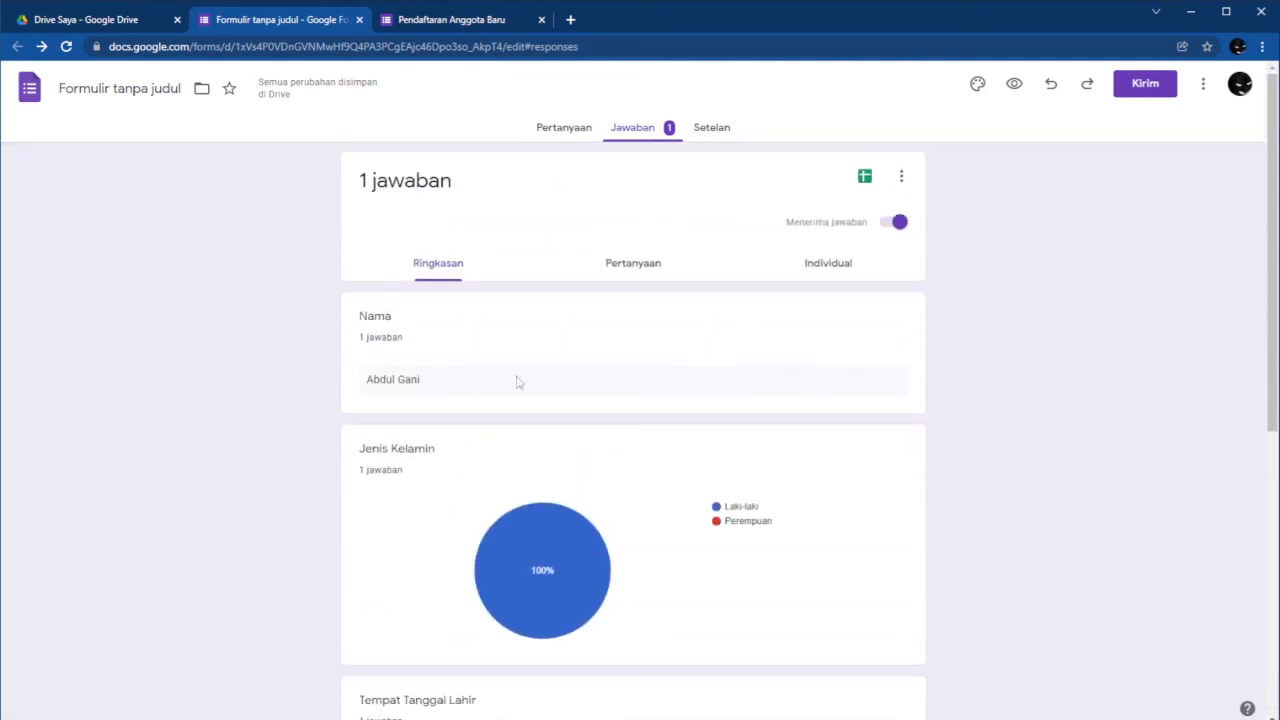
Open the link-to-Sheets dialog, then cancel without choosing a spreadsheet destination.
{"action": "left_click", "coordinate": [866, 178]}
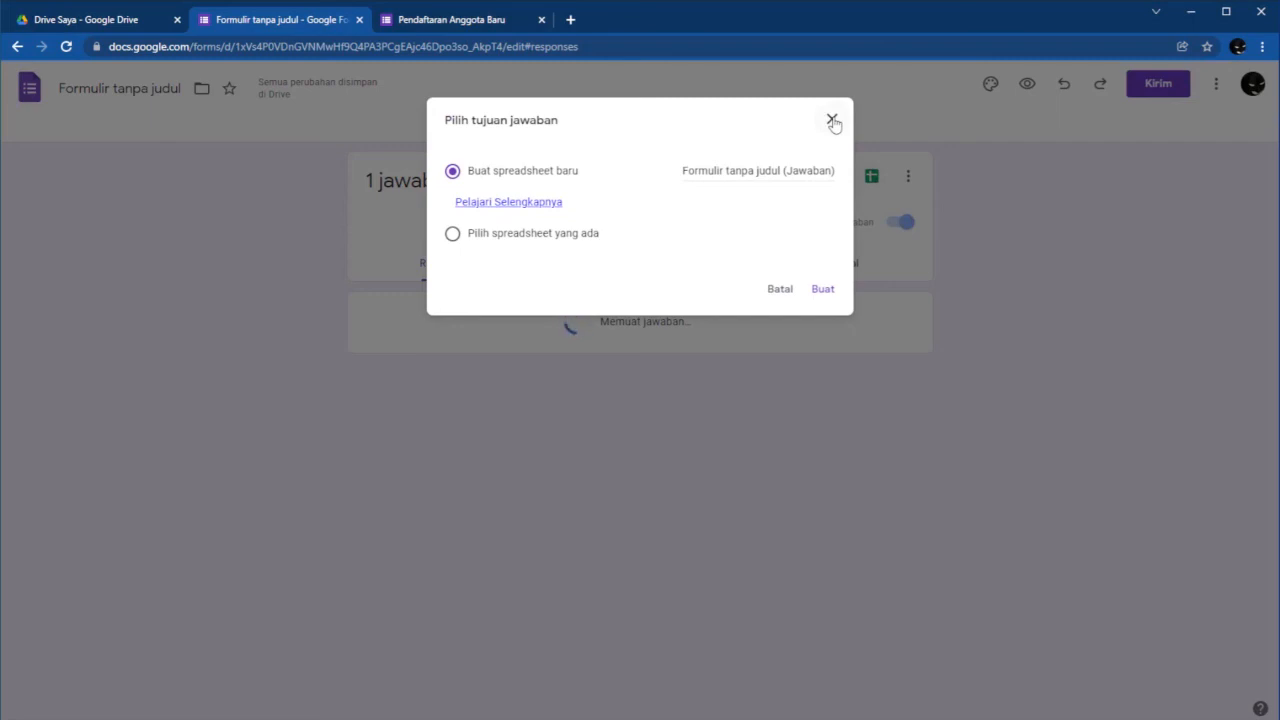
{"action": "left_click", "coordinate": [832, 121]}
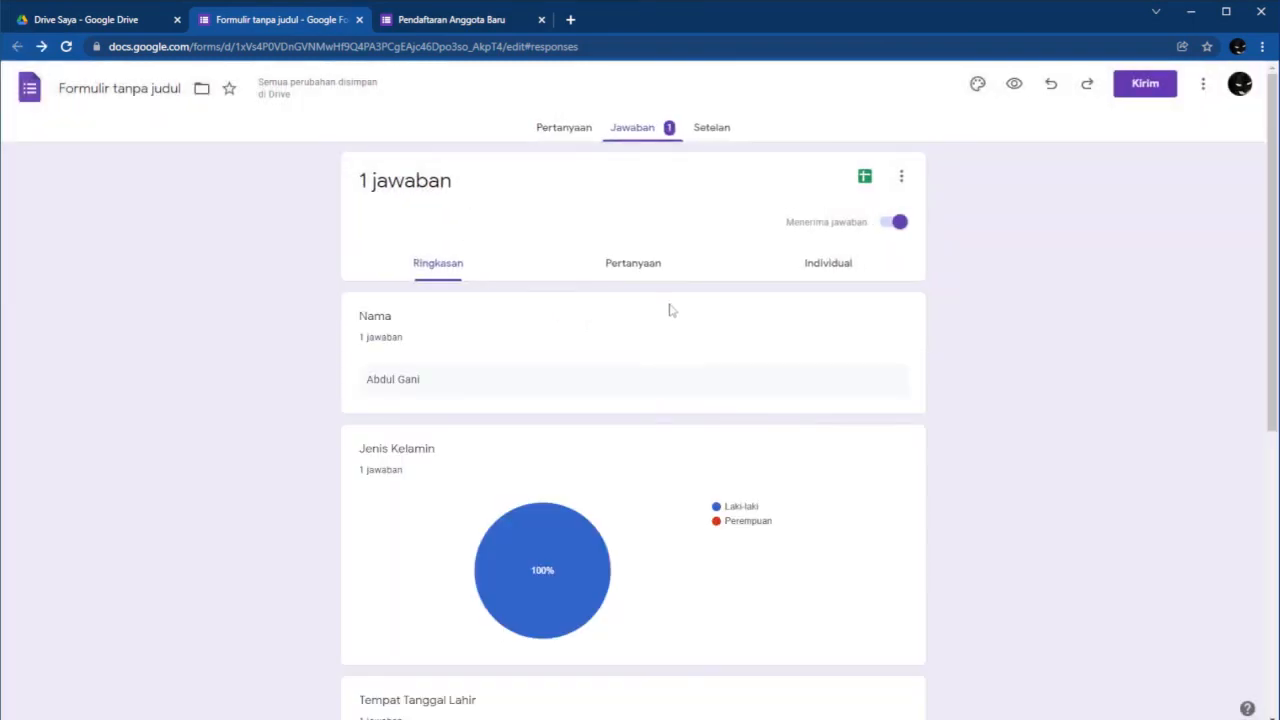
{"action": "scroll", "coordinate": [694, 274], "scroll_direction": "down", "scroll_amount": 3}
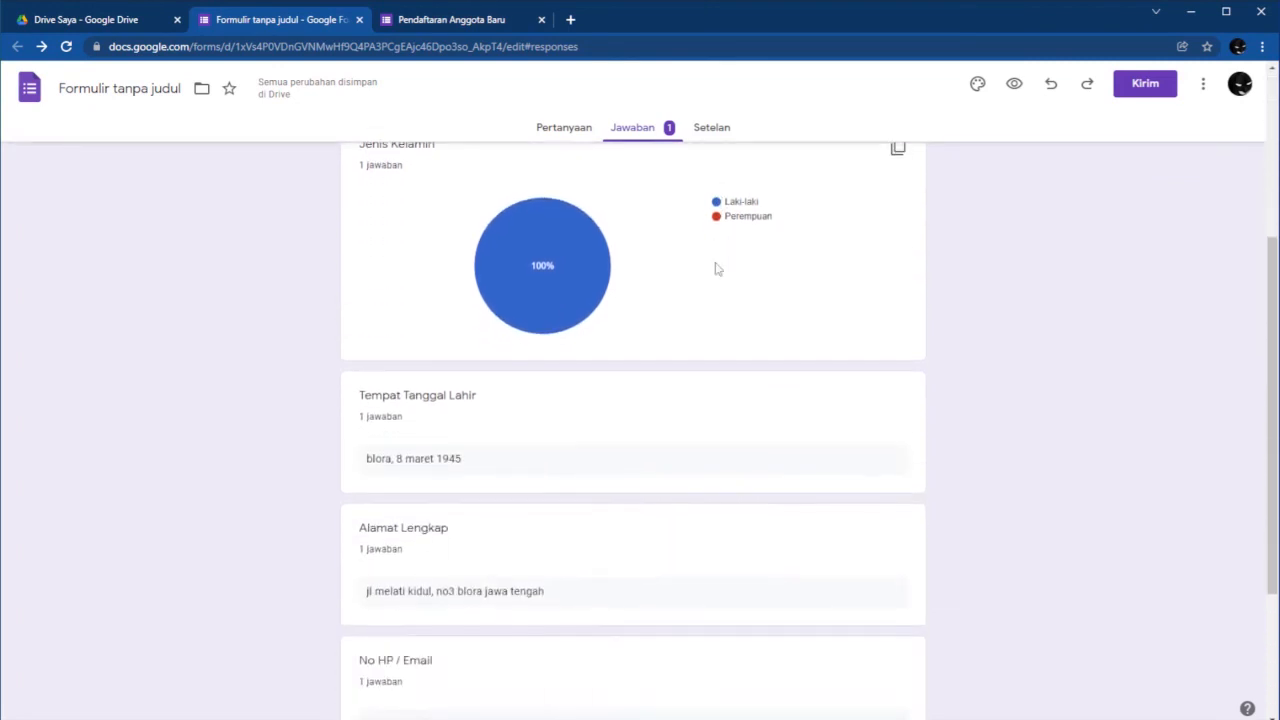
{"action": "scroll", "coordinate": [716, 268], "scroll_direction": "up", "scroll_amount": 5}
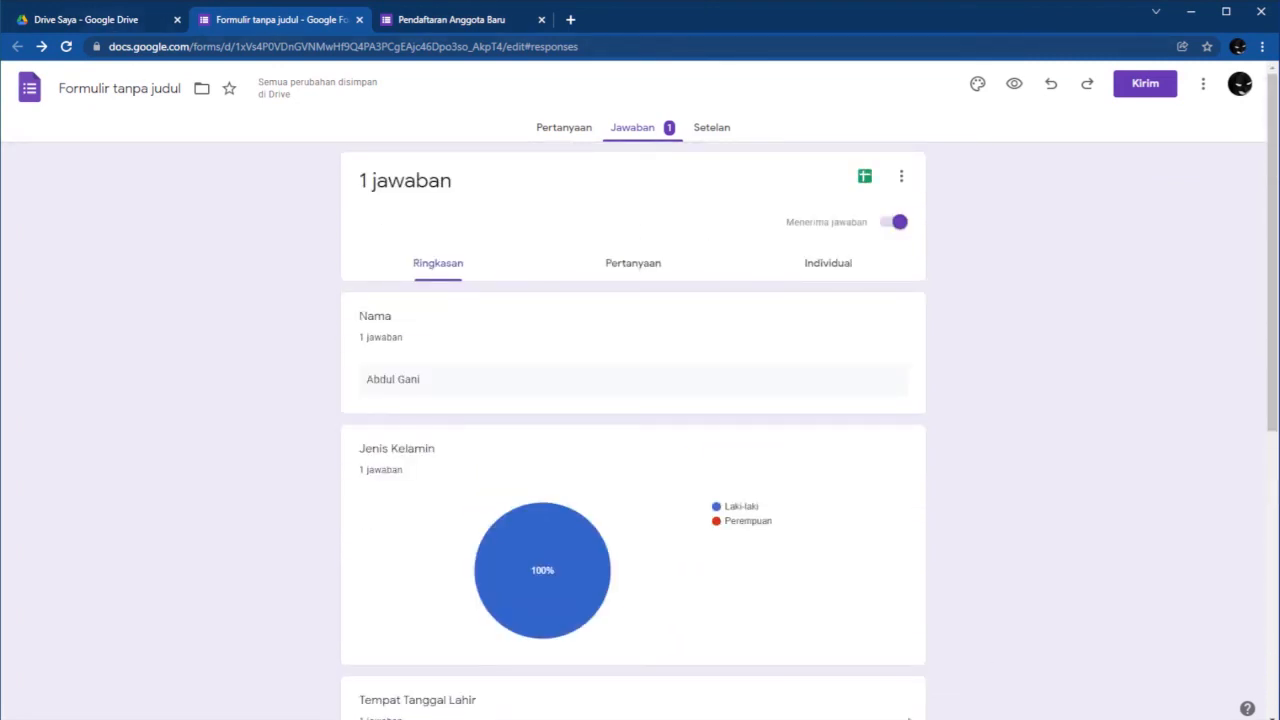
Close the My Drive details panel in Google Drive, then return to the form's responses summary.
{"action": "left_click", "coordinate": [88, 20]}
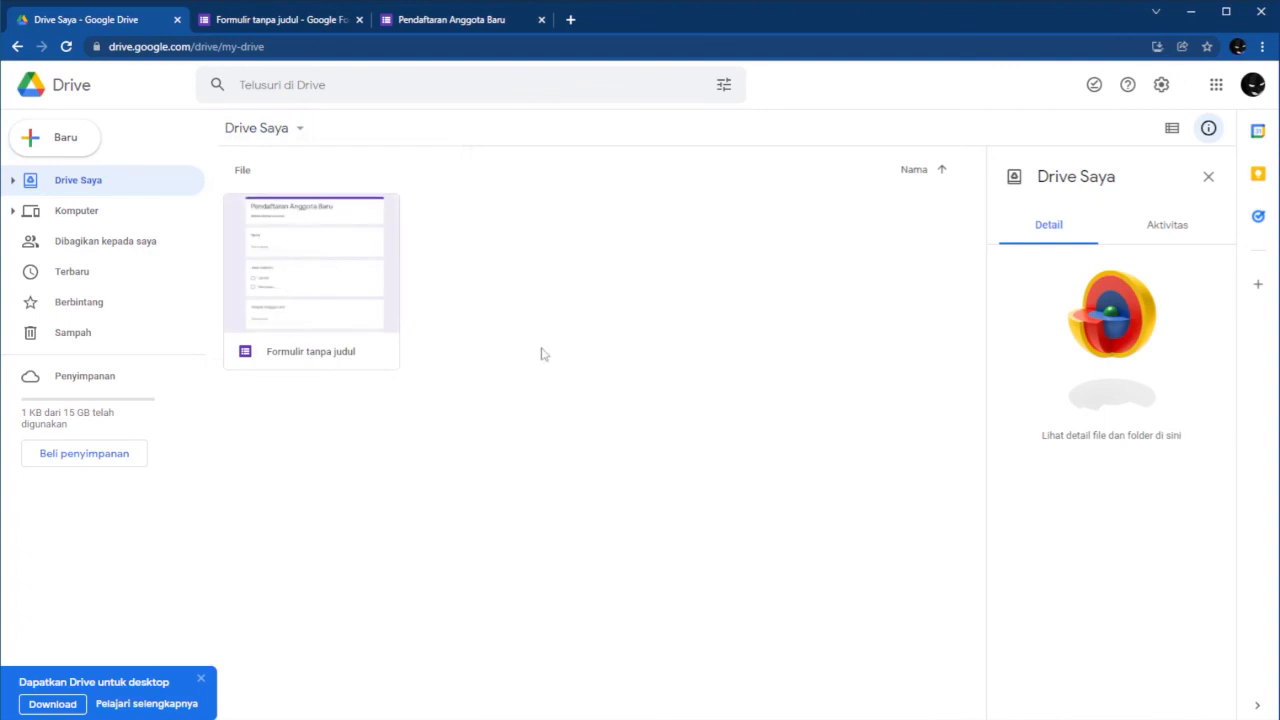
{"action": "left_click", "coordinate": [1208, 177]}
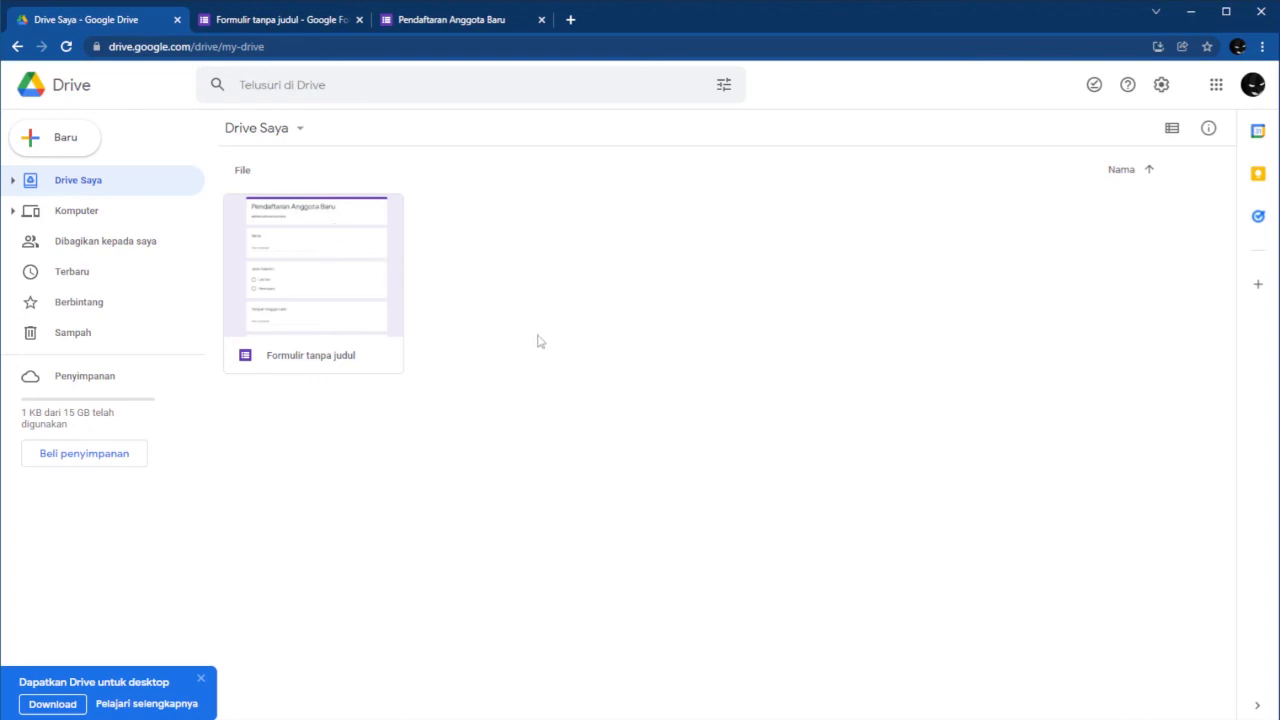
{"action": "left_click", "coordinate": [284, 24]}
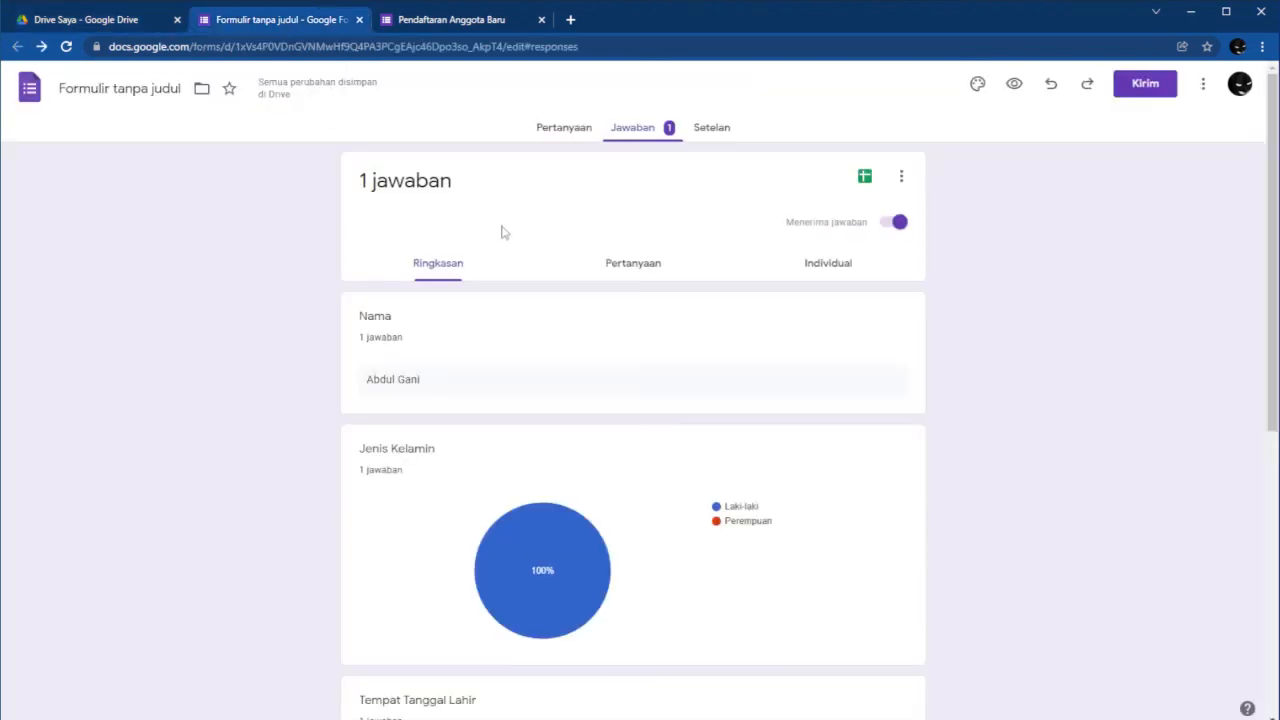